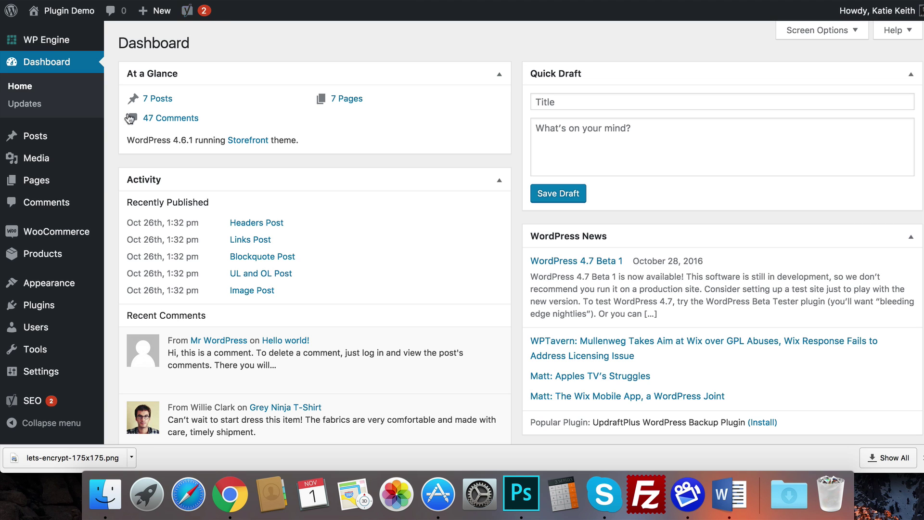
Open the WooCommerce Products list showing all 23 products with SKUs, prices and categories.
{"action": "mouse_move", "coordinate": [41, 257]}
{"action": "mouse_move", "coordinate": [50, 234]}
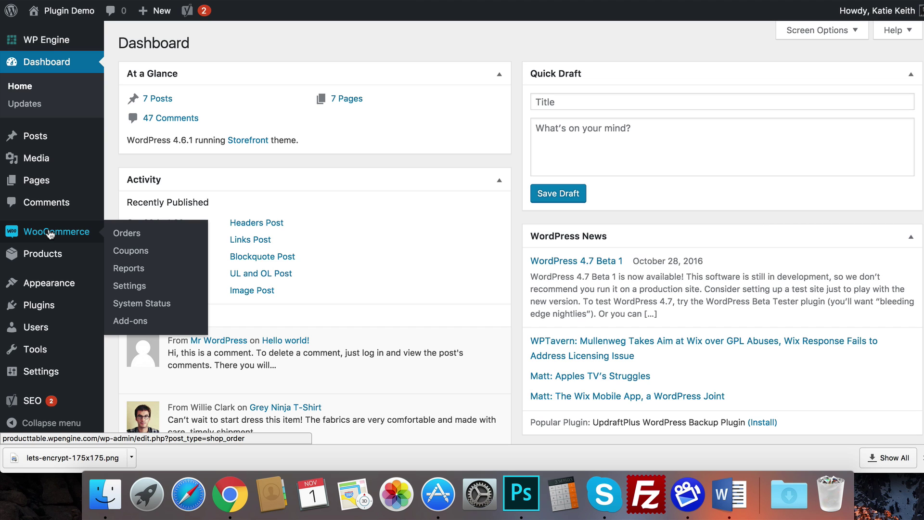
{"action": "left_click", "coordinate": [42, 257]}
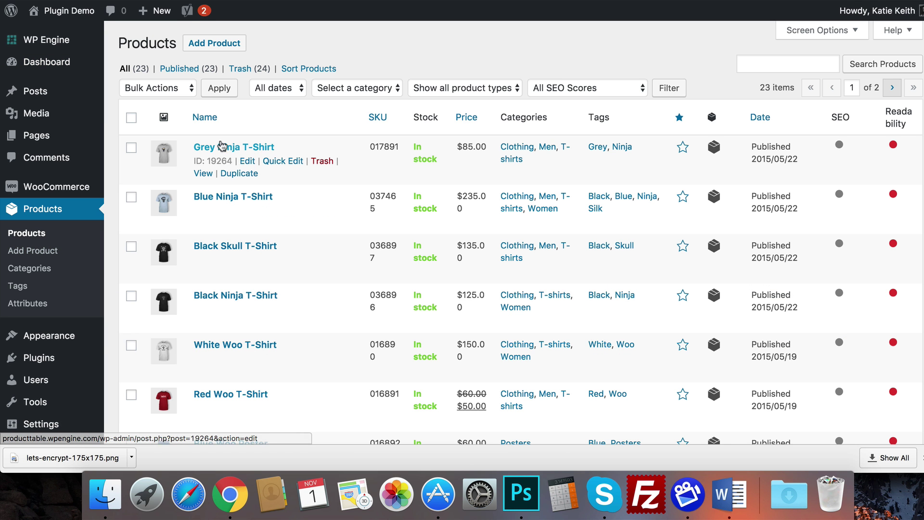
{"action": "scroll", "coordinate": [243, 170], "scroll_direction": "down", "scroll_amount": 5}
{"action": "scroll", "coordinate": [245, 170], "scroll_direction": "up", "scroll_amount": 6}
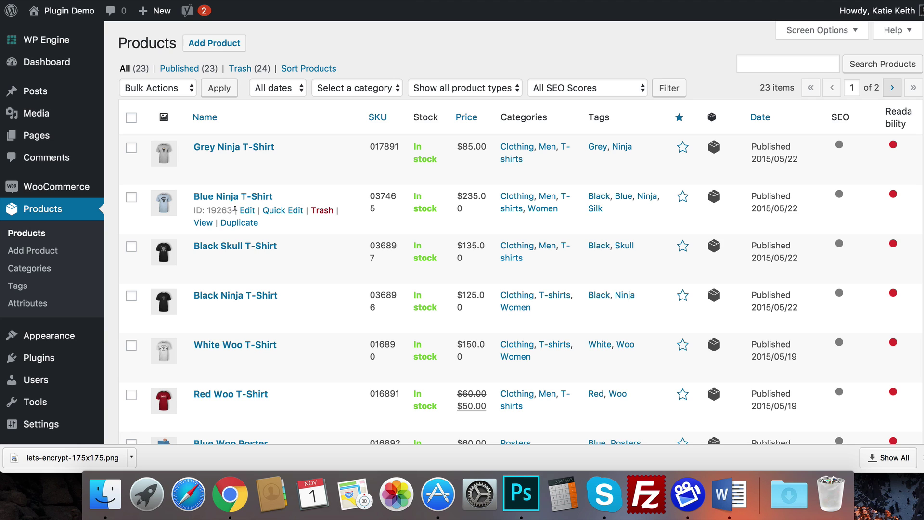
{"action": "mouse_move", "coordinate": [83, 131]}
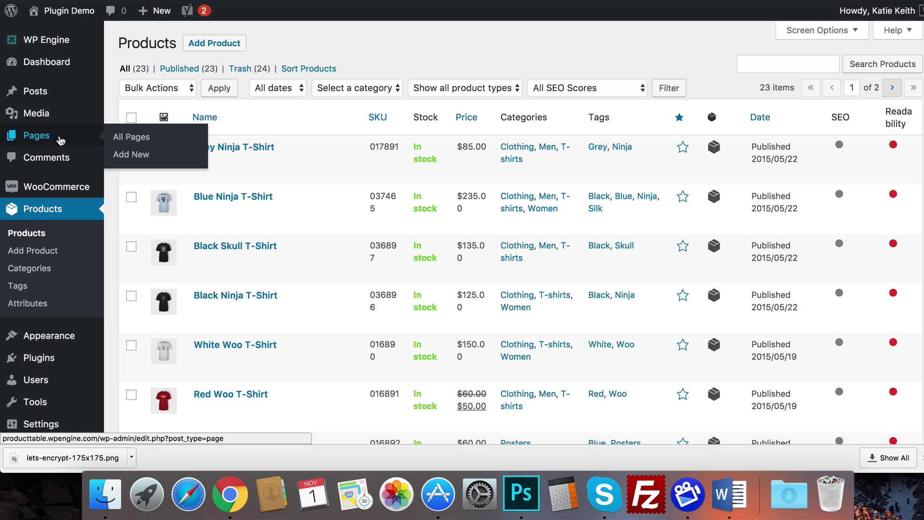
Start a new page titled 'Product Catalog' whose body is the [product_table] shortcode.
{"action": "left_click", "coordinate": [130, 156]}
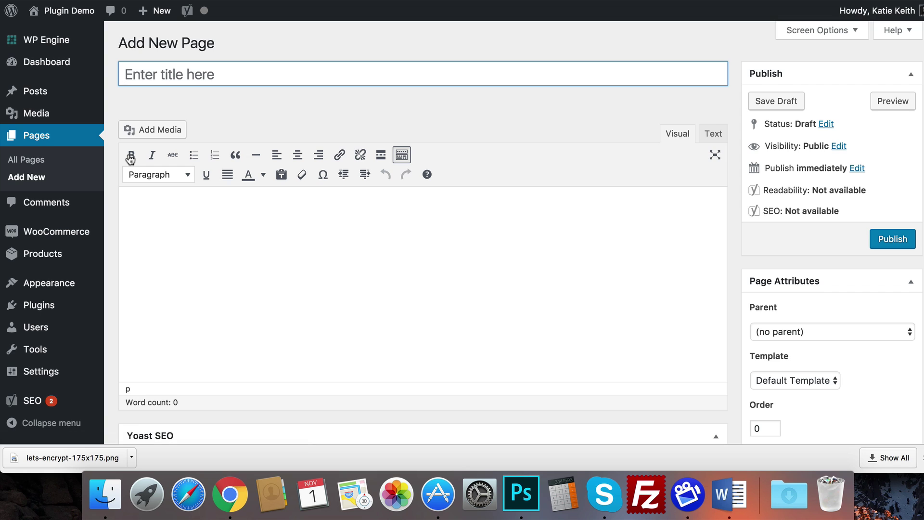
{"action": "type", "text": "Product Ca"}
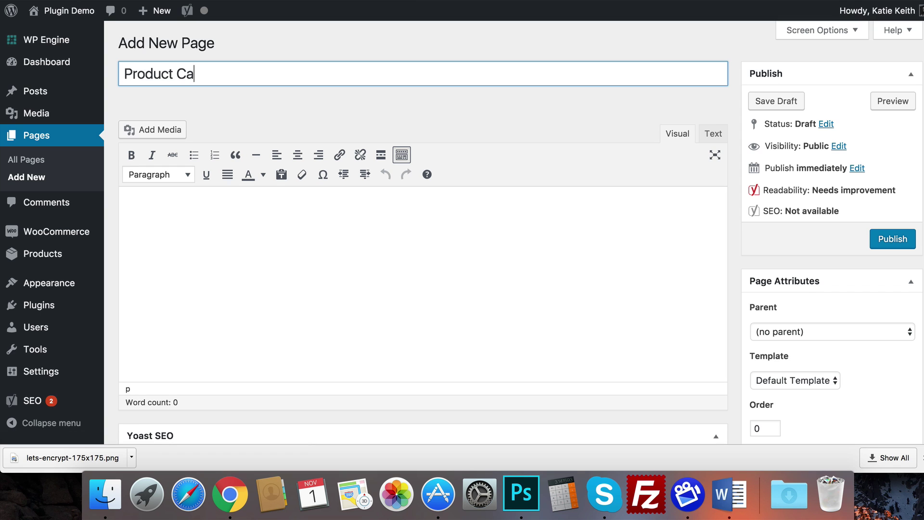
{"action": "type", "text": "talo"}
{"action": "key", "text": "BackSpace"}
{"action": "key", "text": "BackSpace"}
{"action": "type", "text": "alog"}
{"action": "left_click", "coordinate": [171, 222]}
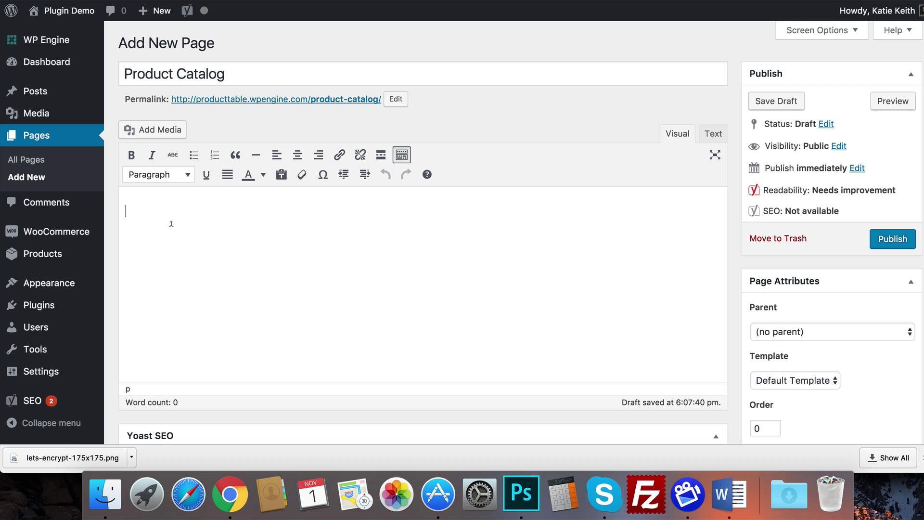
{"action": "type", "text": "[product_table]"}
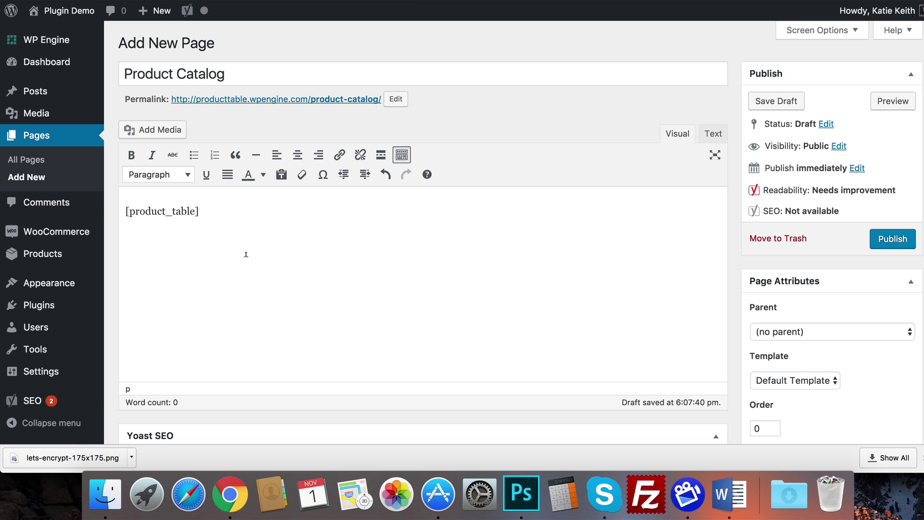
Publish the Product Catalog page and scroll through the live product table.
{"action": "left_click", "coordinate": [890, 241]}
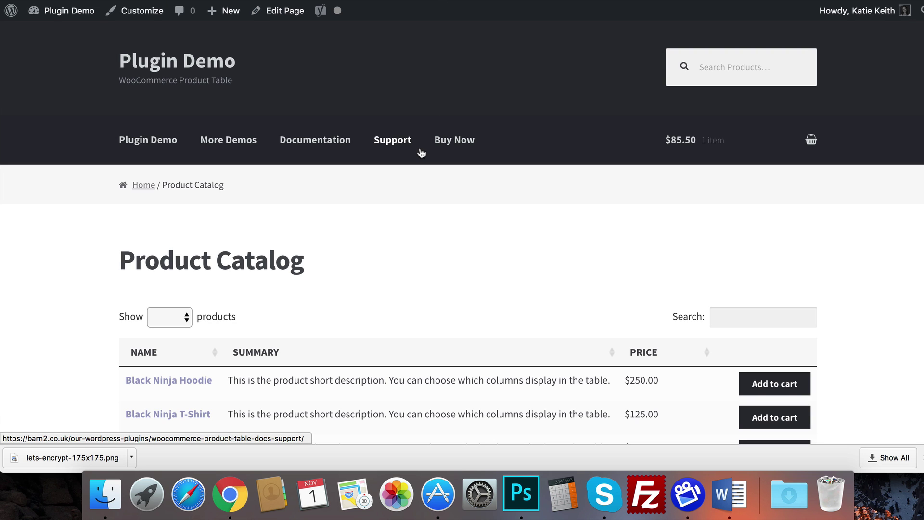
{"action": "scroll", "coordinate": [421, 152], "scroll_direction": "down", "scroll_amount": 5}
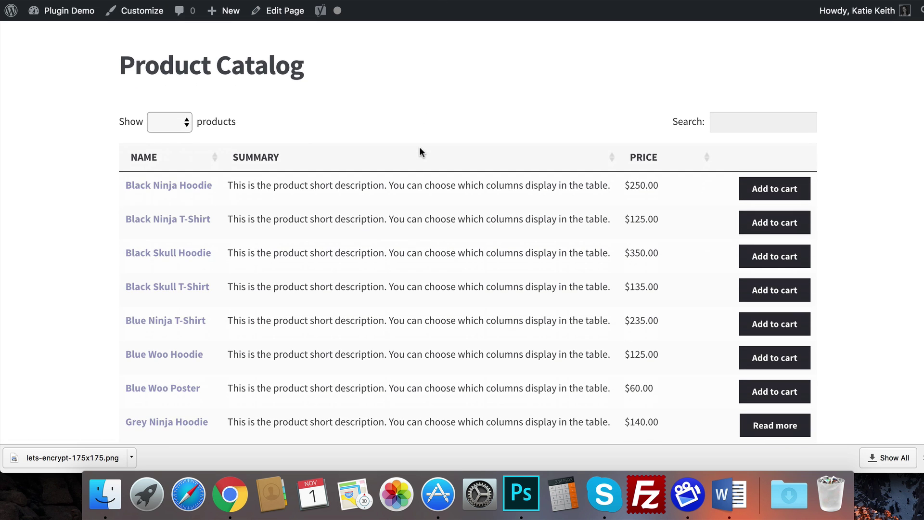
{"action": "scroll", "coordinate": [421, 152], "scroll_direction": "down", "scroll_amount": 1}
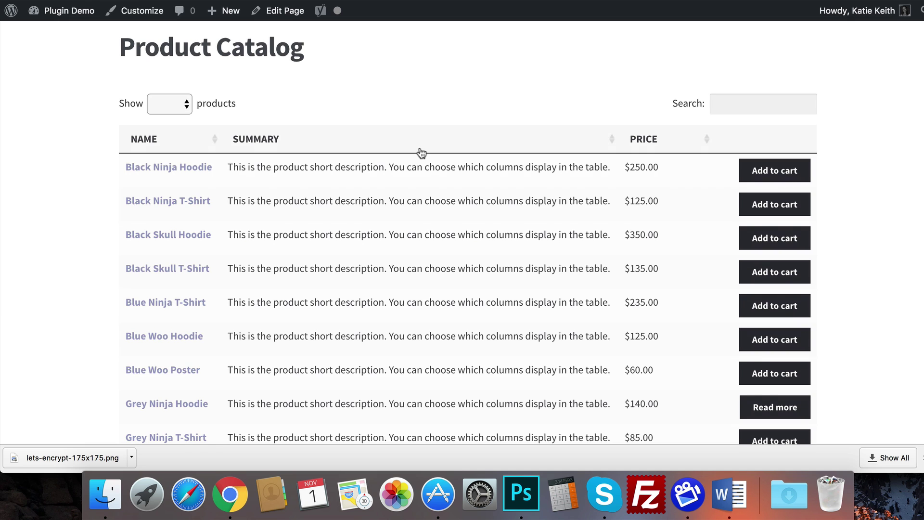
{"action": "scroll", "coordinate": [421, 152], "scroll_direction": "down", "scroll_amount": 4}
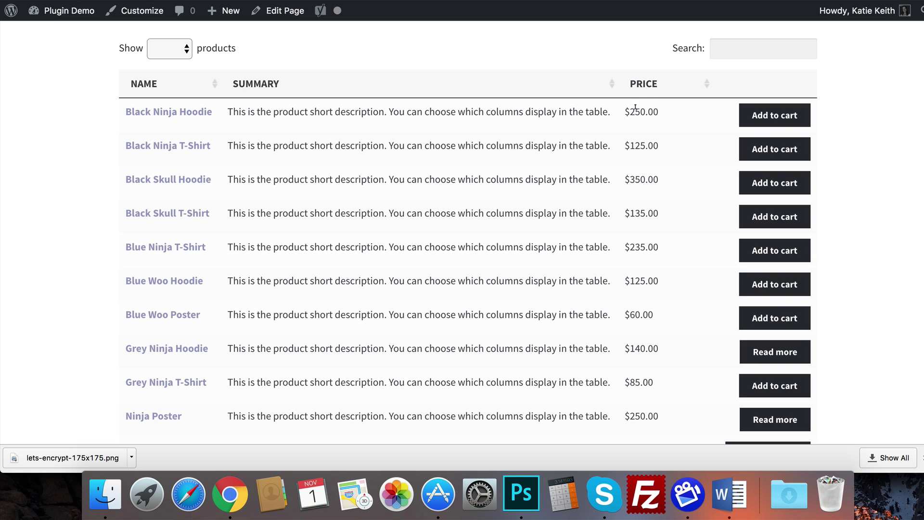
Sort the live table by price, lowest then highest first, and then by name A to Z.
{"action": "left_click_drag", "start_coordinate": [625, 112], "coordinate": [662, 110]}
{"action": "left_click", "coordinate": [667, 108]}
{"action": "left_click", "coordinate": [638, 85]}
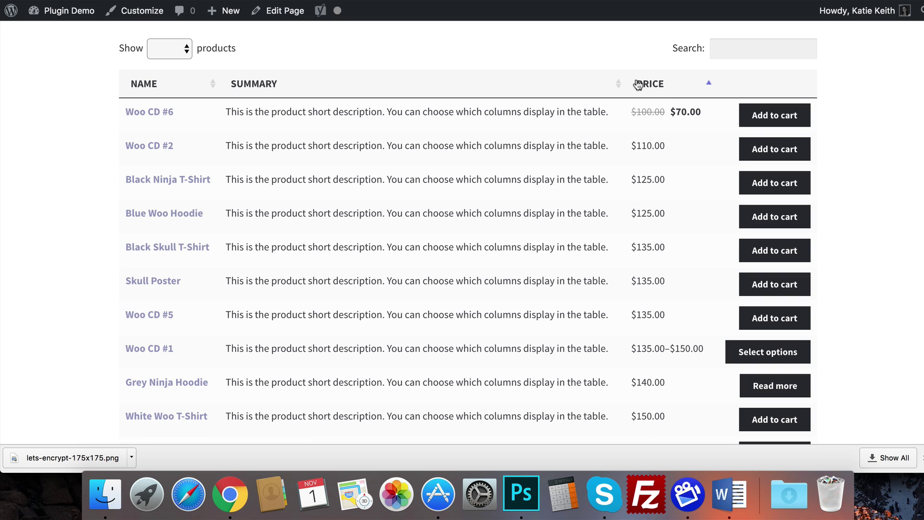
{"action": "left_click", "coordinate": [640, 85]}
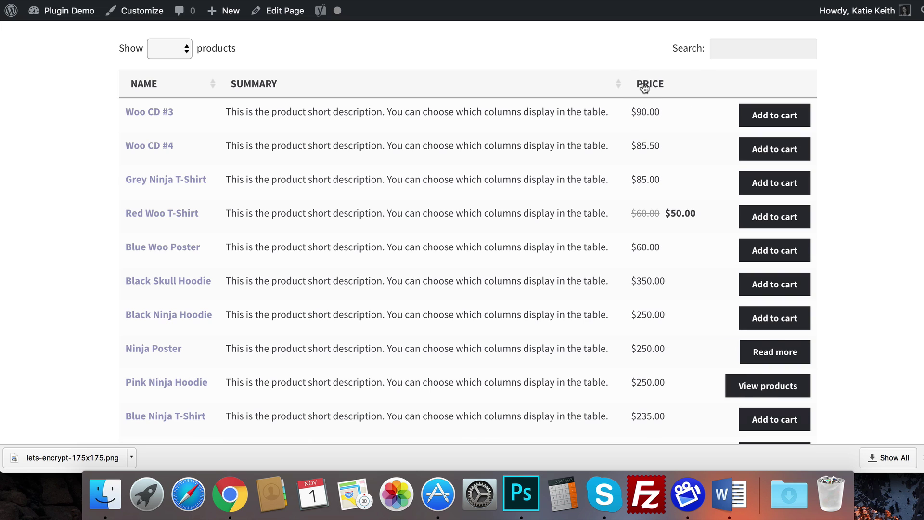
{"action": "left_click", "coordinate": [149, 86]}
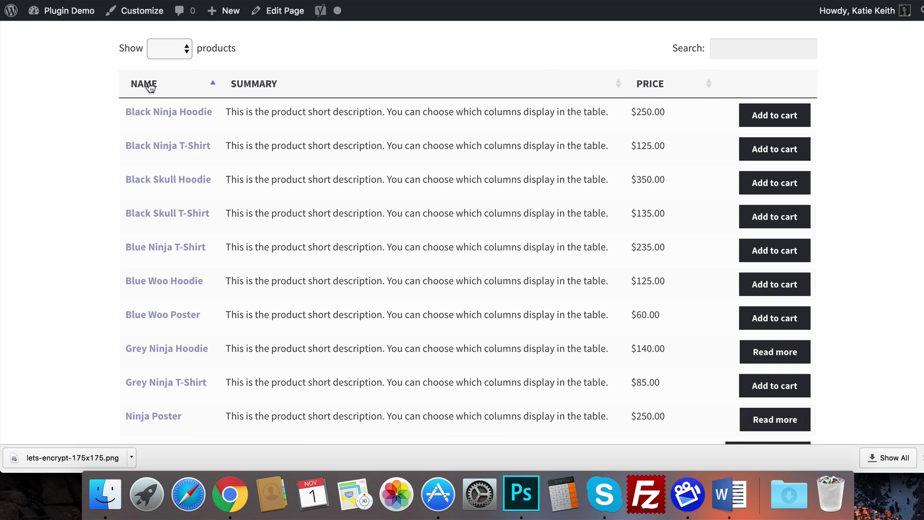
Sort by name Z to A, show 100 per page, search 'cd' and clear it, then return to the editor.
{"action": "left_click", "coordinate": [150, 87]}
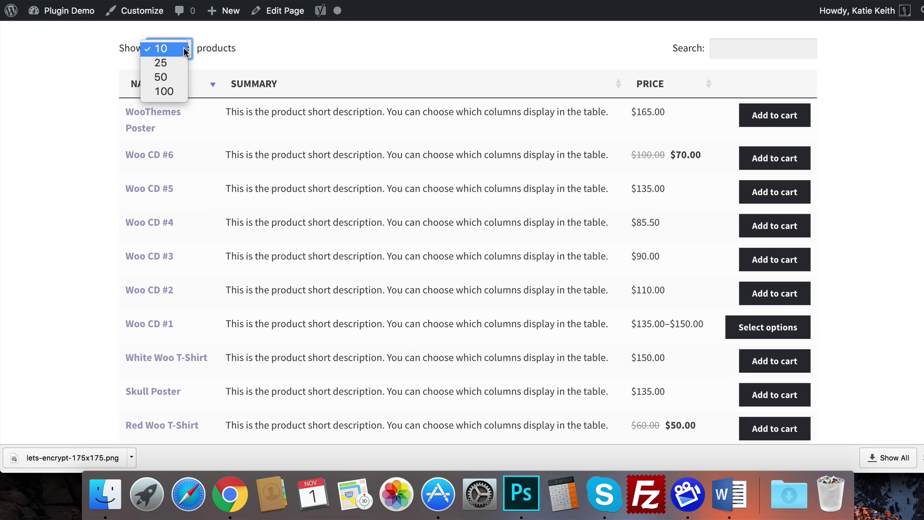
{"action": "left_click", "coordinate": [164, 92]}
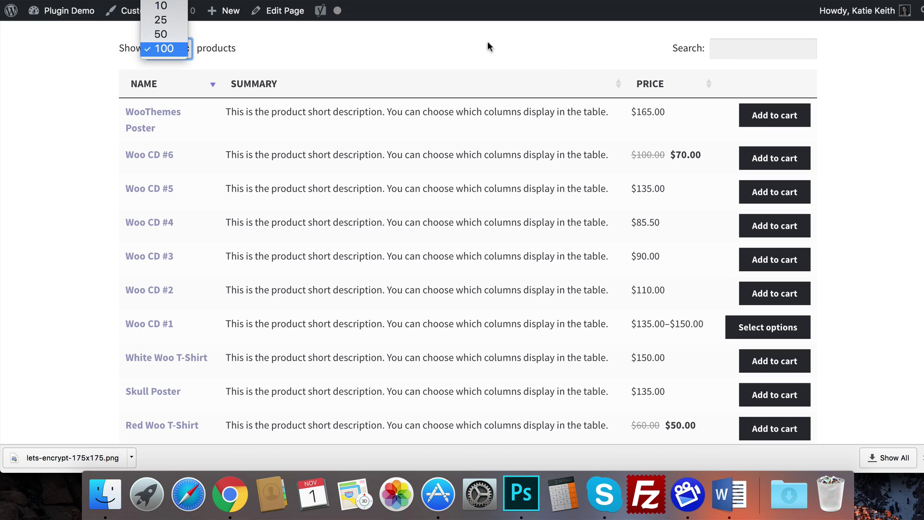
{"action": "left_click", "coordinate": [719, 46]}
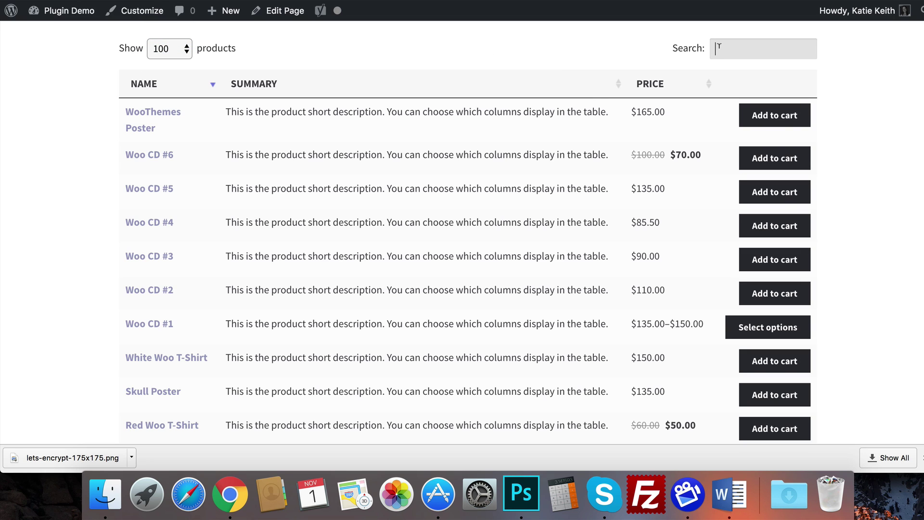
{"action": "type", "text": "cd"}
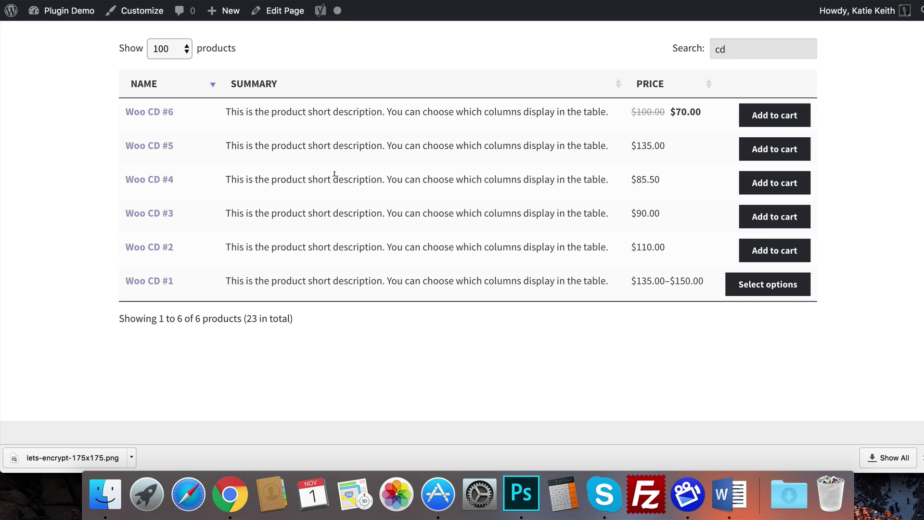
{"action": "key", "text": "BackSpace"}
{"action": "key", "text": "BackSpace"}
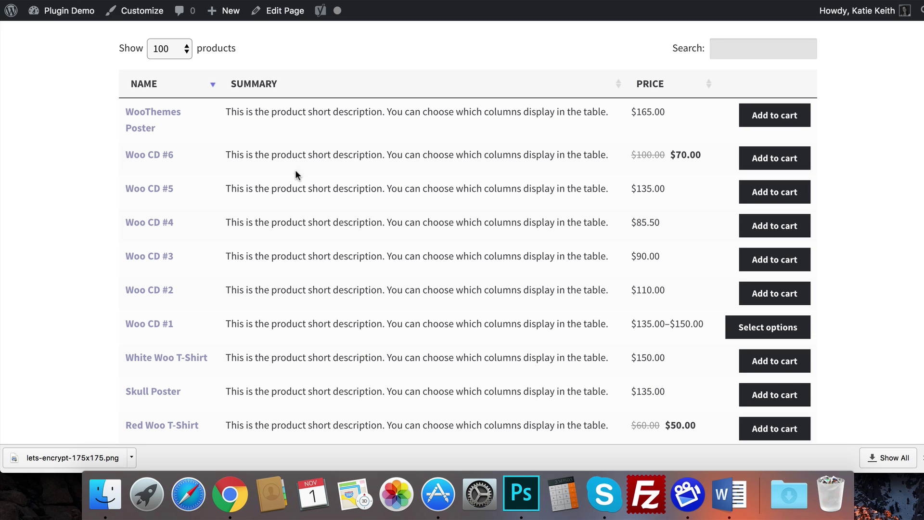
{"action": "left_click", "coordinate": [284, 10]}
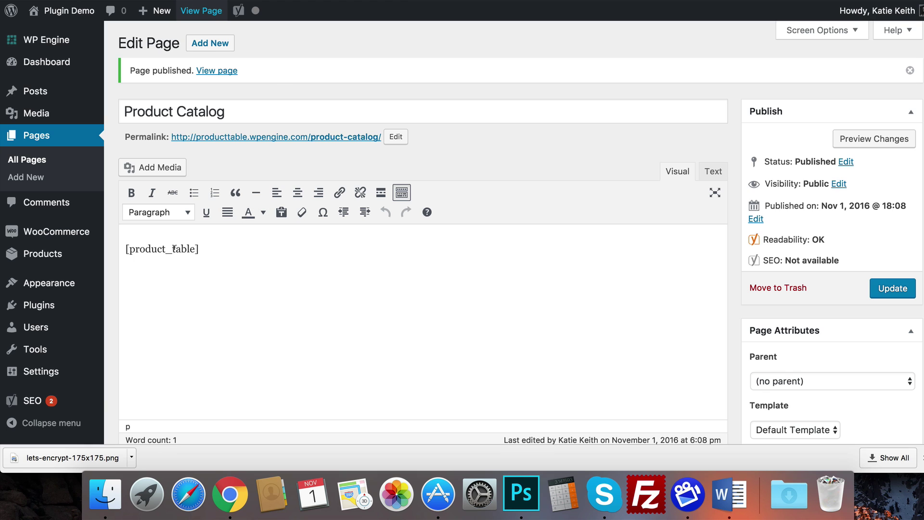
Select and deselect the [product_table] shortcode in the editor, leaving it unchanged.
{"action": "left_click", "coordinate": [237, 249]}
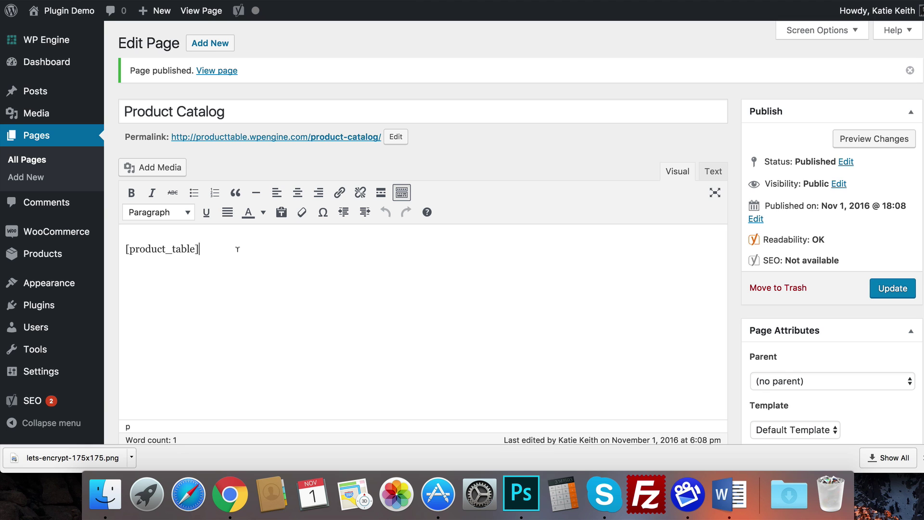
{"action": "left_click_drag", "start_coordinate": [218, 247], "coordinate": [119, 245]}
{"action": "left_click", "coordinate": [230, 249]}
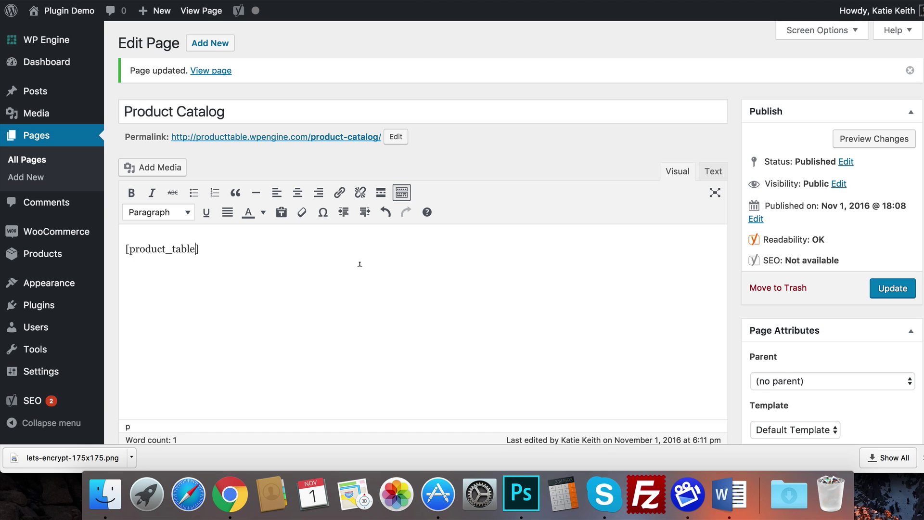
Add columns="image,sku,name,categories,tags" to the product_table shortcode.
{"action": "type", "text": "column="}
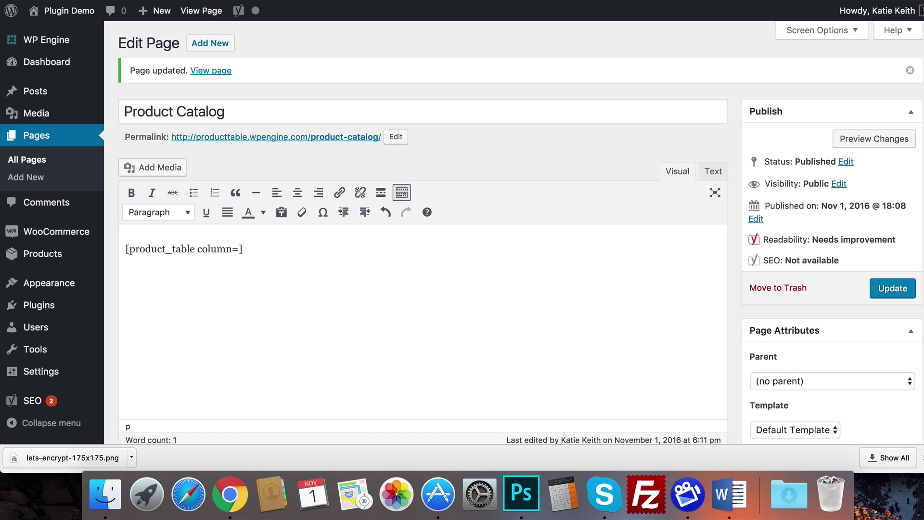
{"action": "type", "text": "\"im"}
{"action": "left_click", "coordinate": [231, 249]}
{"action": "type", "text": "s"}
{"action": "left_click", "coordinate": [261, 248]}
{"action": "type", "text": "age,"}
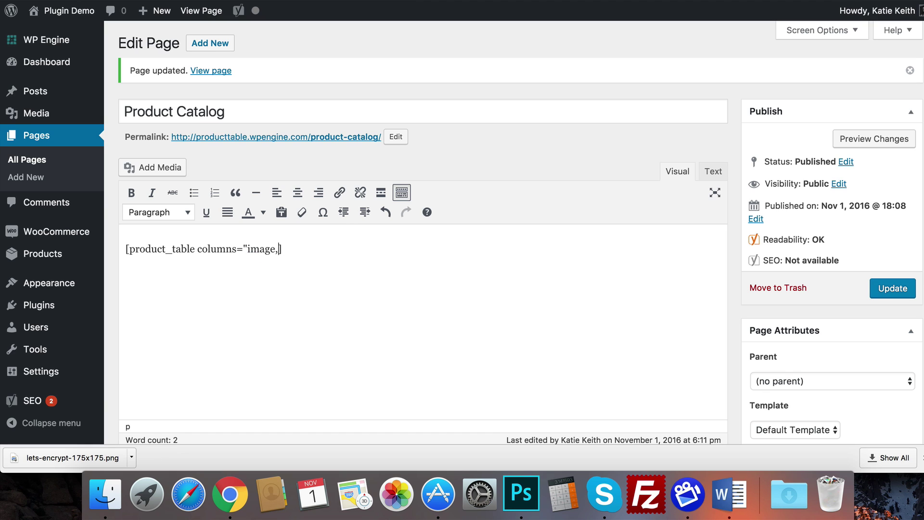
{"action": "type", "text": "sku"}
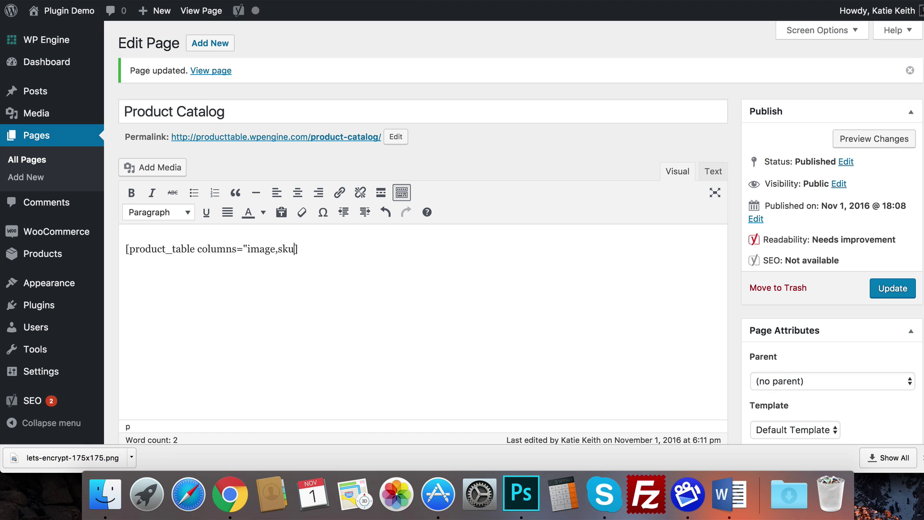
{"action": "type", "text": ","}
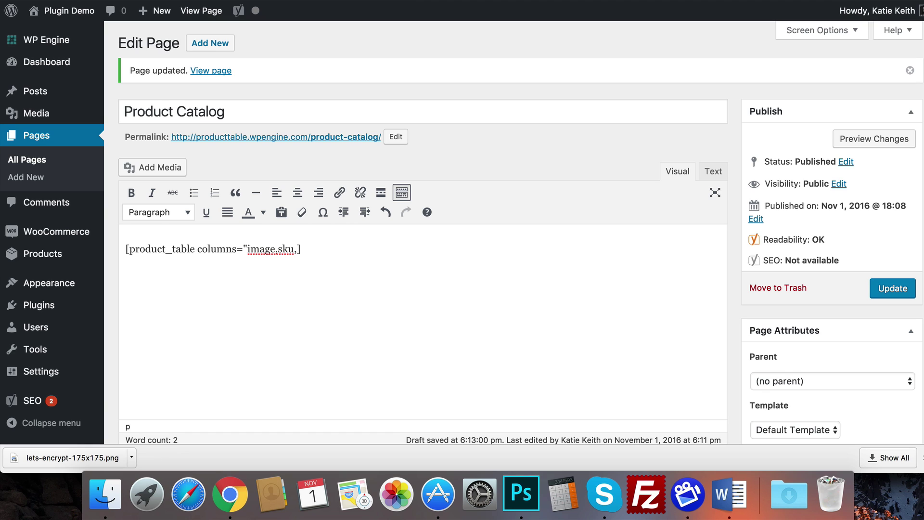
{"action": "type", "text": "name,"}
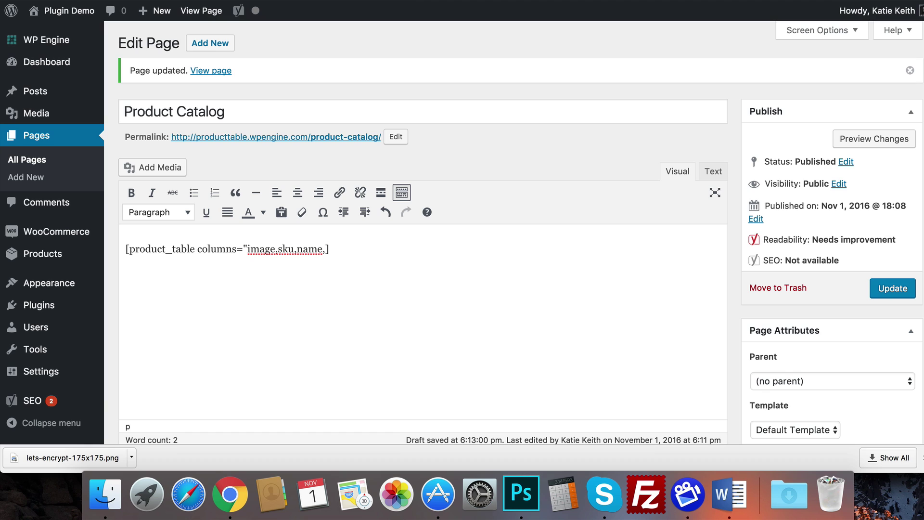
{"action": "type", "text": "categorie,"}
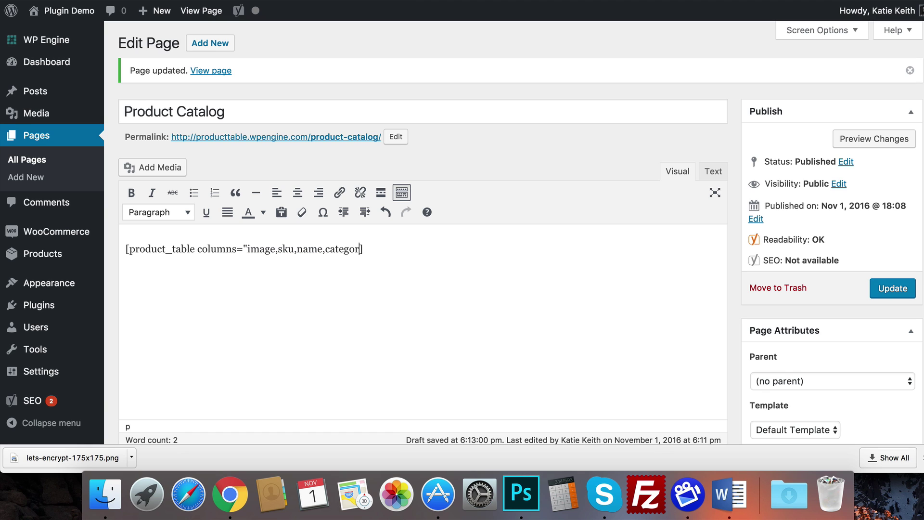
{"action": "key", "text": "BackSpace"}
{"action": "type", "text": "s,"}
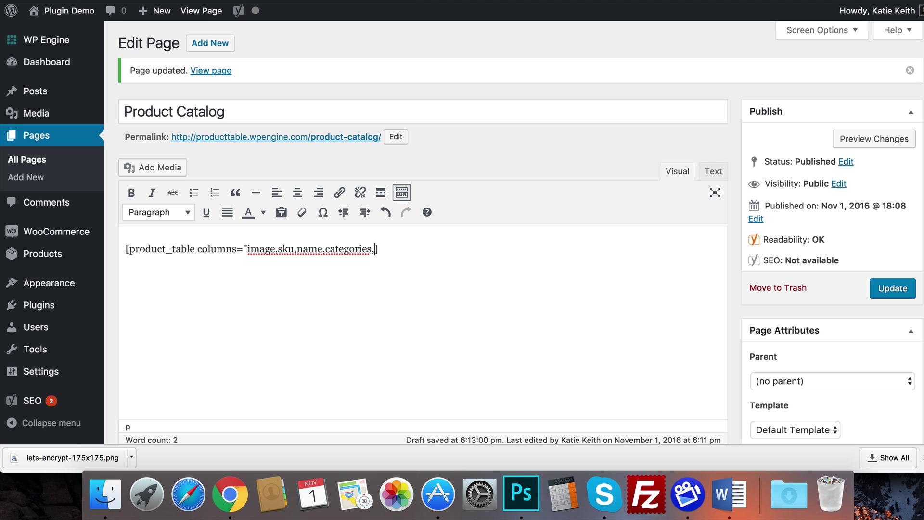
{"action": "type", "text": "tags"}
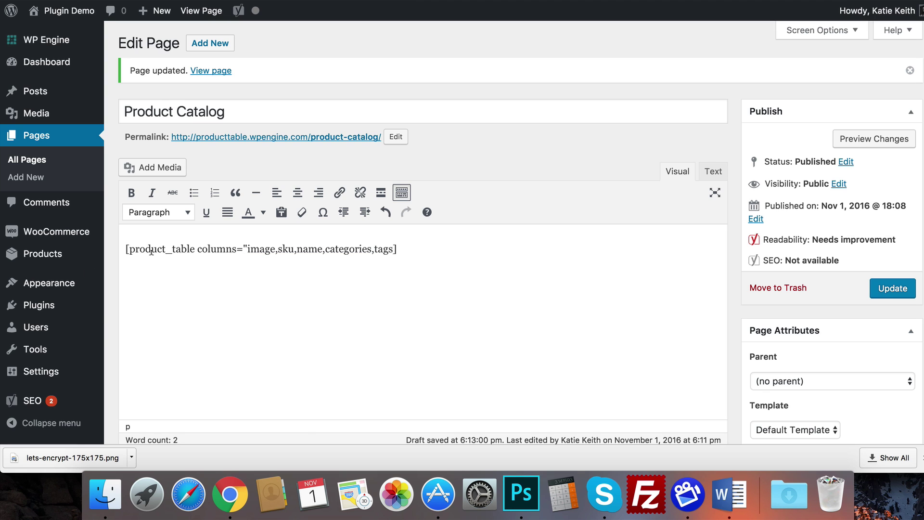
Append price and add-to-cart to the column list and update the page.
{"action": "mouse_move", "coordinate": [50, 254]}
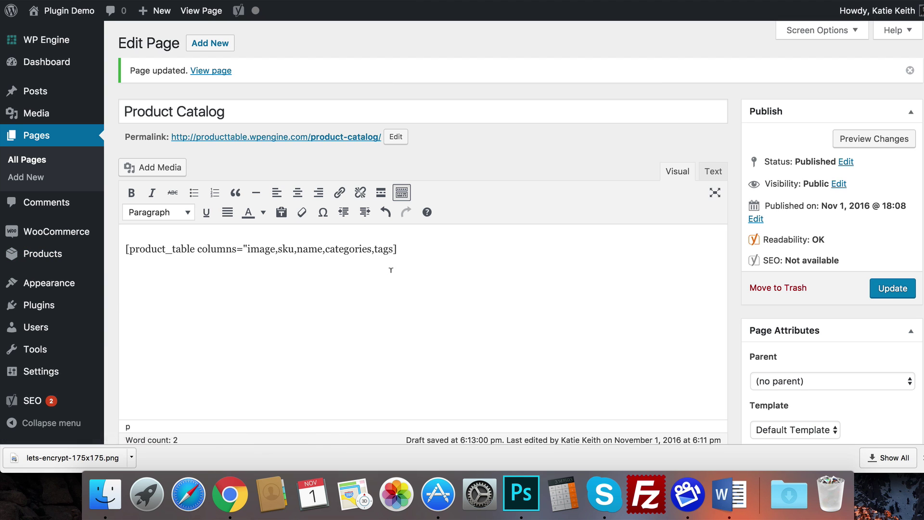
{"action": "left_click", "coordinate": [395, 249]}
{"action": "type", "text": ",price"}
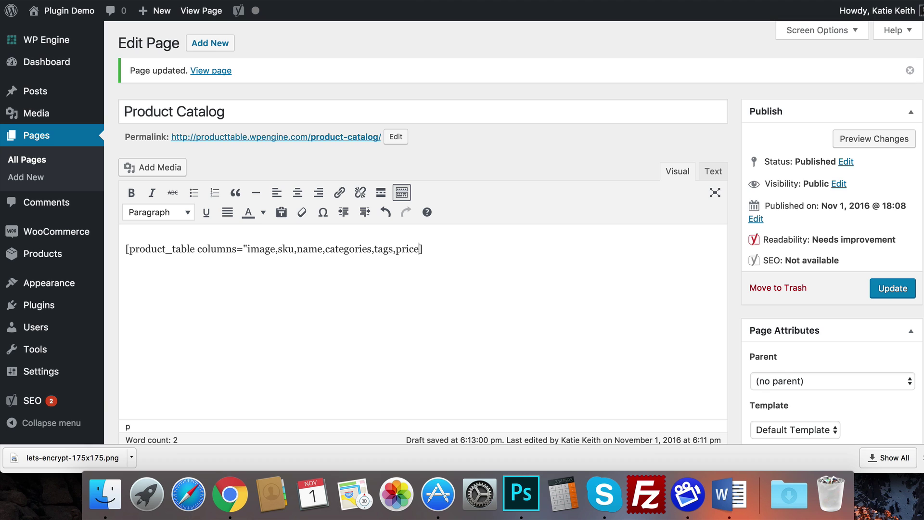
{"action": "type", "text": ",add-to-cart\""}
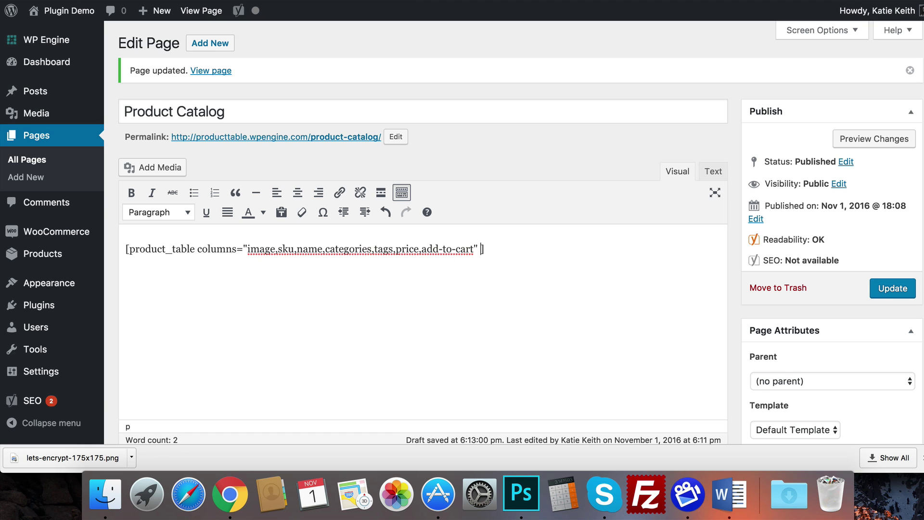
{"action": "key", "text": "BackSpace"}
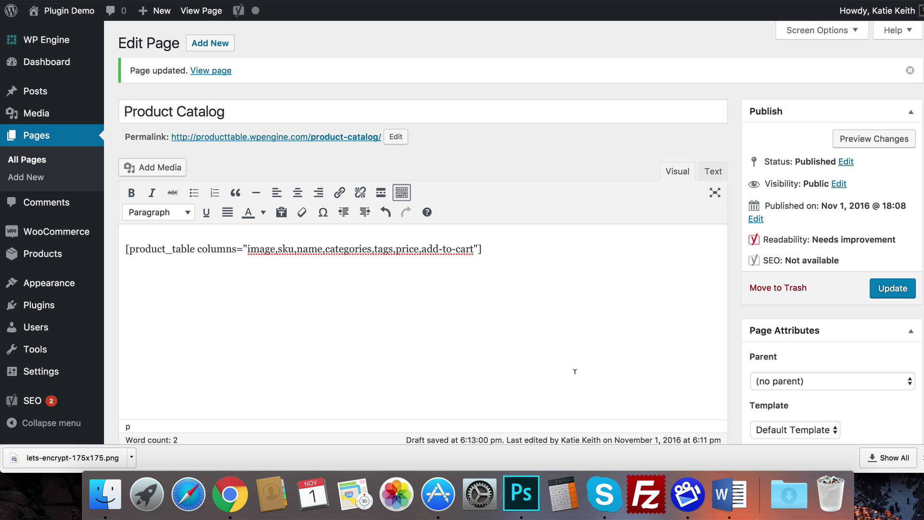
{"action": "left_click", "coordinate": [893, 288]}
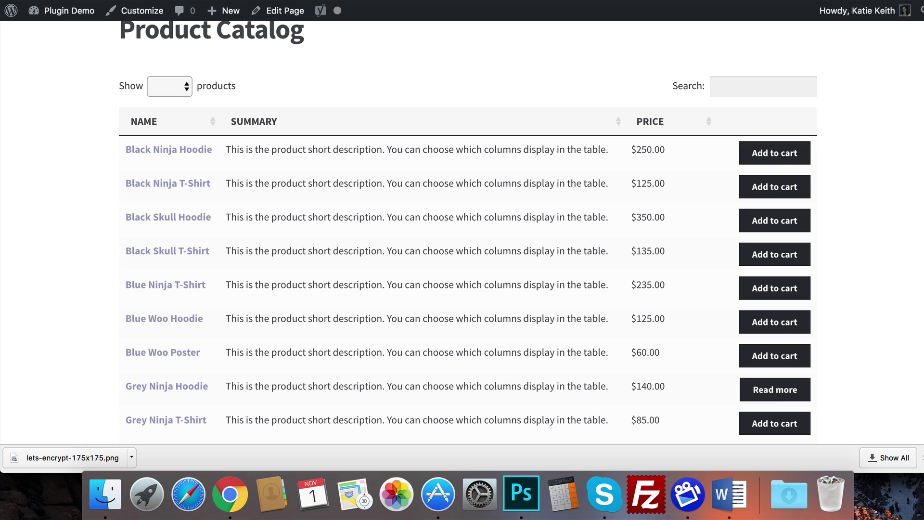
{"action": "key", "text": "super+r"}
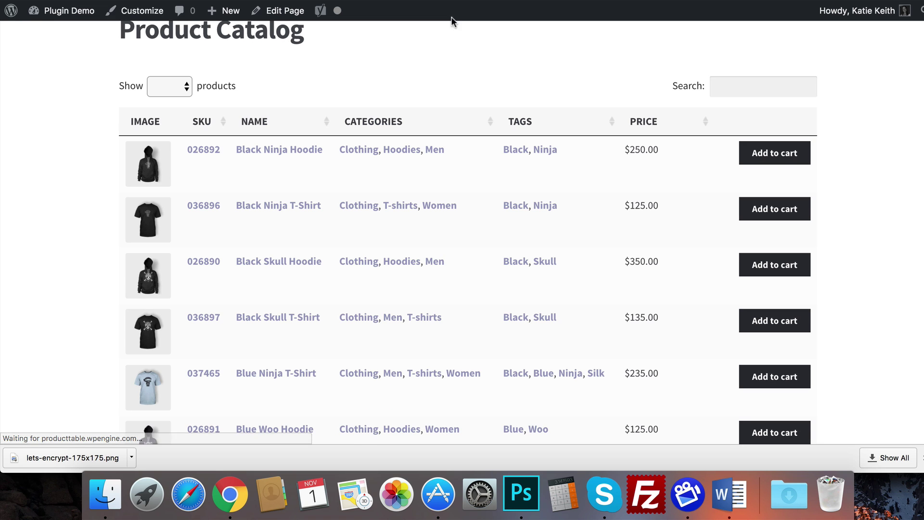
{"action": "scroll", "coordinate": [451, 30], "scroll_direction": "up", "scroll_amount": 1}
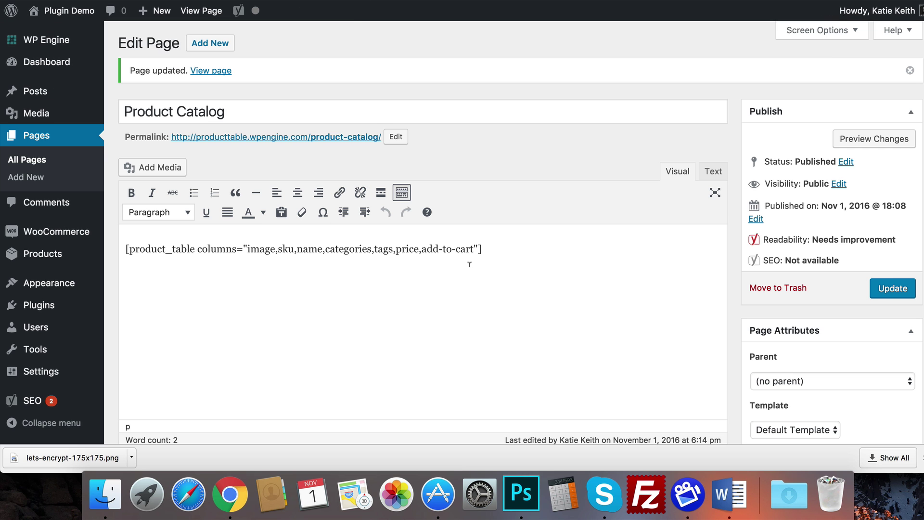
Scroll the live seven-column table and highlight the 'Showing 1 to 20 of 23 products' line.
{"action": "left_click", "coordinate": [484, 266]}
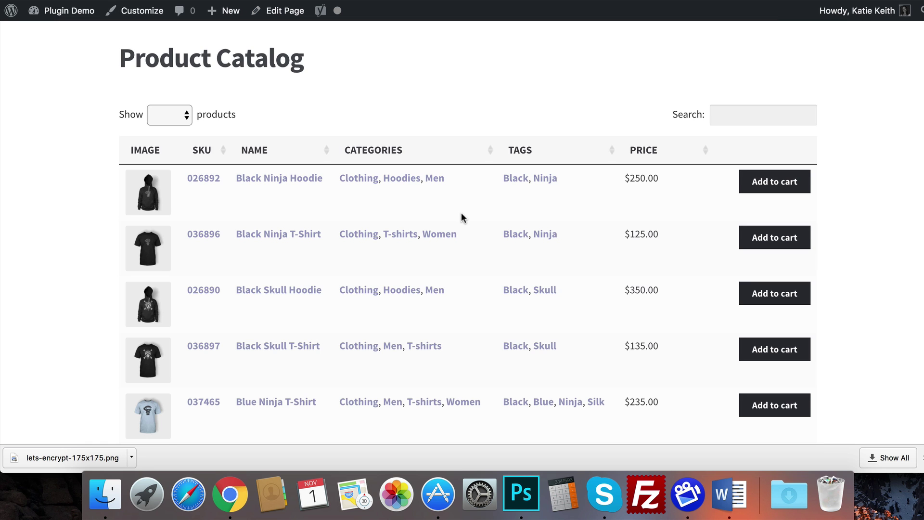
{"action": "scroll", "coordinate": [461, 218], "scroll_direction": "down", "scroll_amount": 15}
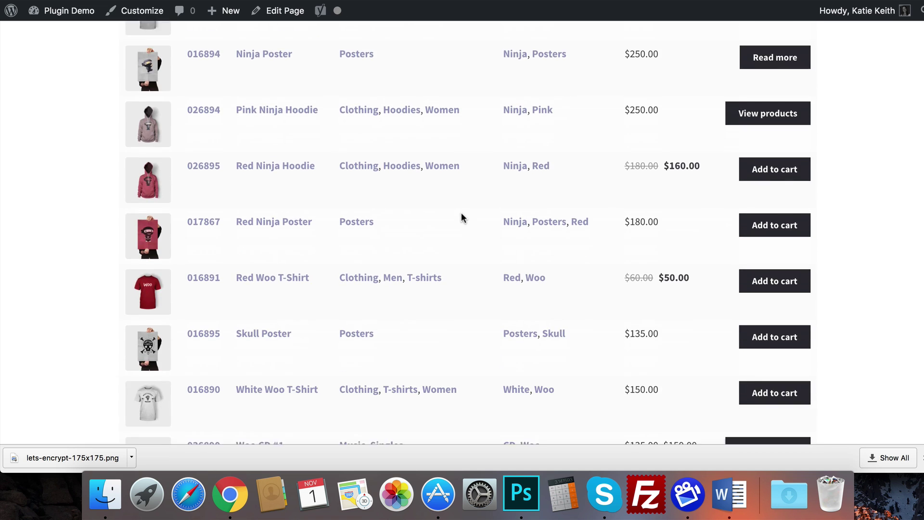
{"action": "scroll", "coordinate": [461, 217], "scroll_direction": "down", "scroll_amount": 10}
{"action": "scroll", "coordinate": [461, 218], "scroll_direction": "up", "scroll_amount": 4}
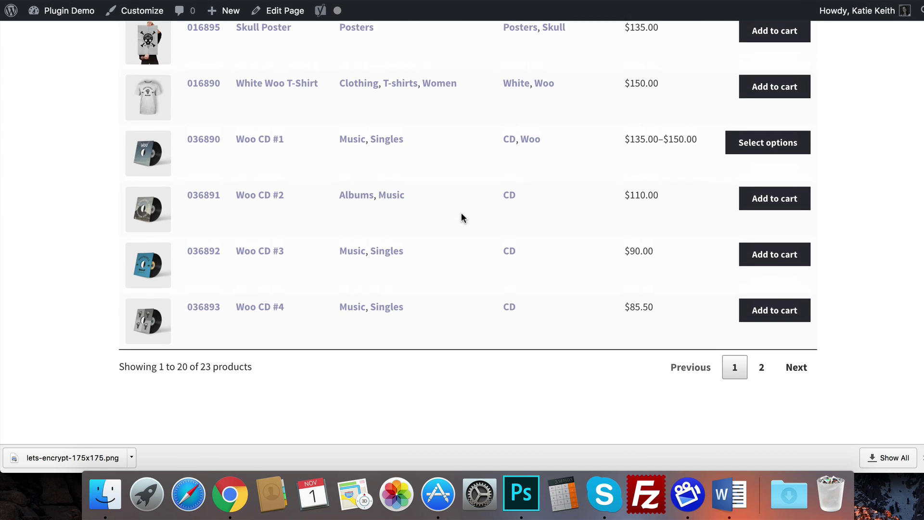
{"action": "scroll", "coordinate": [461, 212], "scroll_direction": "up", "scroll_amount": 2}
{"action": "scroll", "coordinate": [411, 235], "scroll_direction": "down", "scroll_amount": 1}
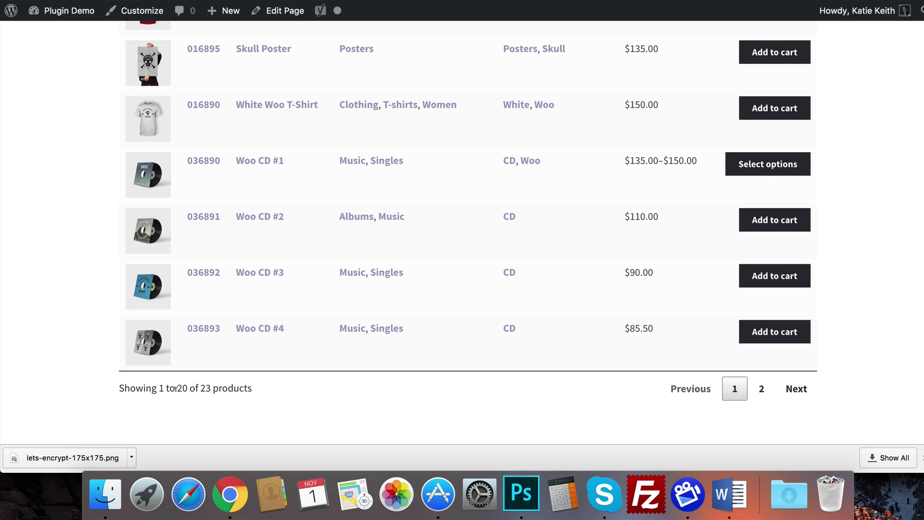
{"action": "left_click_drag", "start_coordinate": [175, 388], "coordinate": [188, 389]}
{"action": "left_click", "coordinate": [258, 389]}
{"action": "left_click_drag", "start_coordinate": [121, 387], "coordinate": [250, 386]}
{"action": "scroll", "coordinate": [251, 388], "scroll_direction": "up", "scroll_amount": 15}
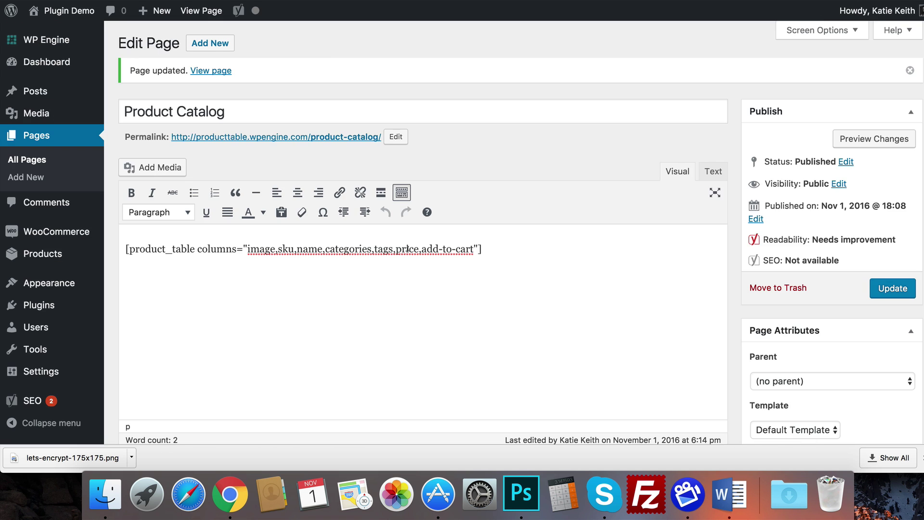
Add rows_per_page="10" and show_quantity="true" to the shortcode, checking the live page in between.
{"action": "type", "text": "rows"}
{"action": "type", "text": "_"}
{"action": "type", "text": "per_page=\""}
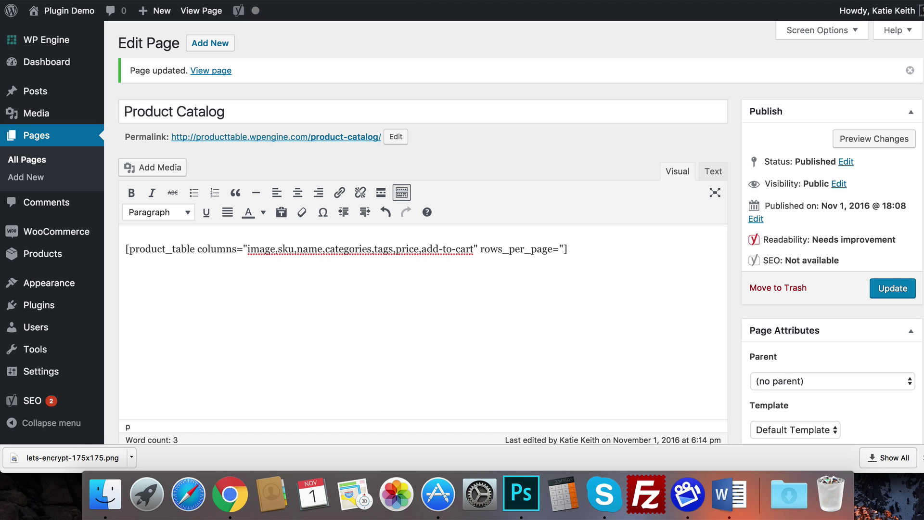
{"action": "type", "text": "10\""}
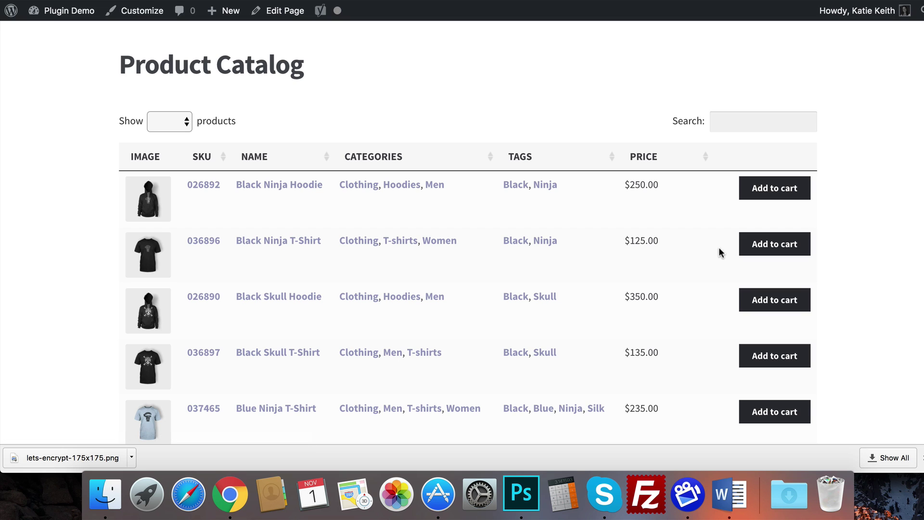
{"action": "key", "text": "super+Left"}
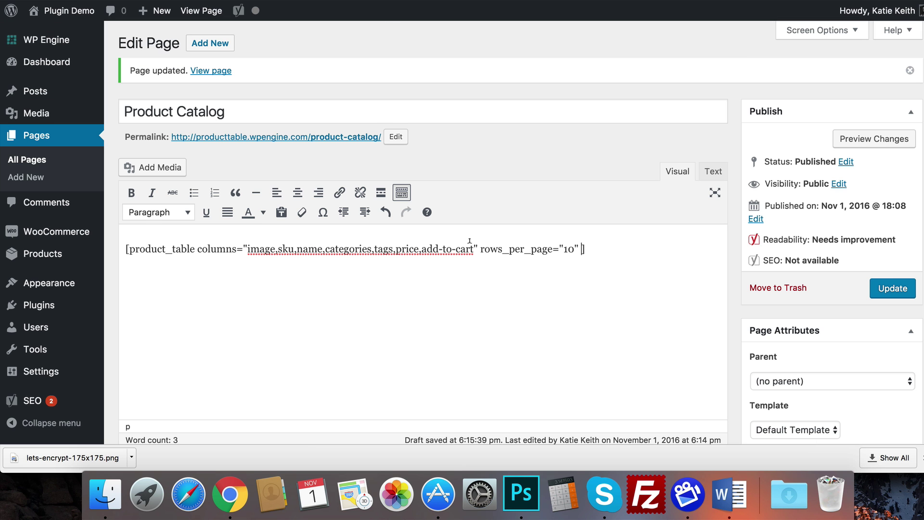
{"action": "type", "text": "show_quantity=\"tru"}
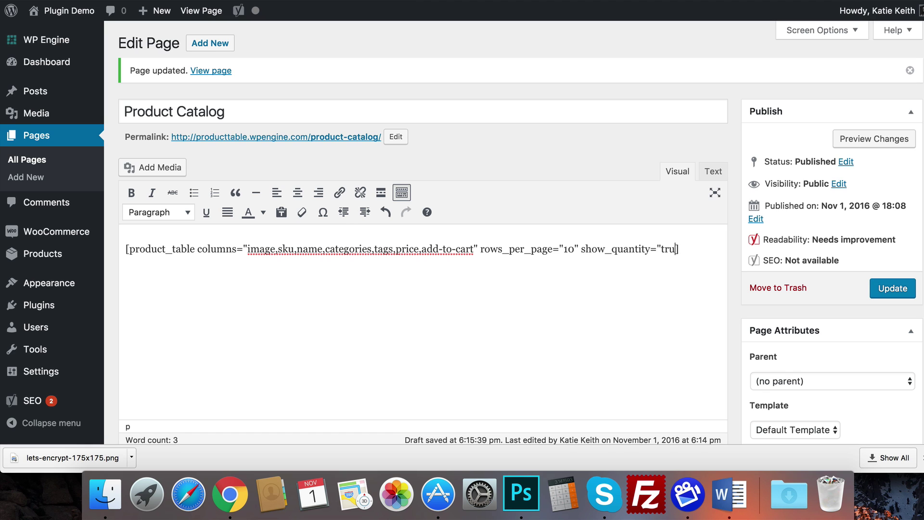
{"action": "type", "text": "e\""}
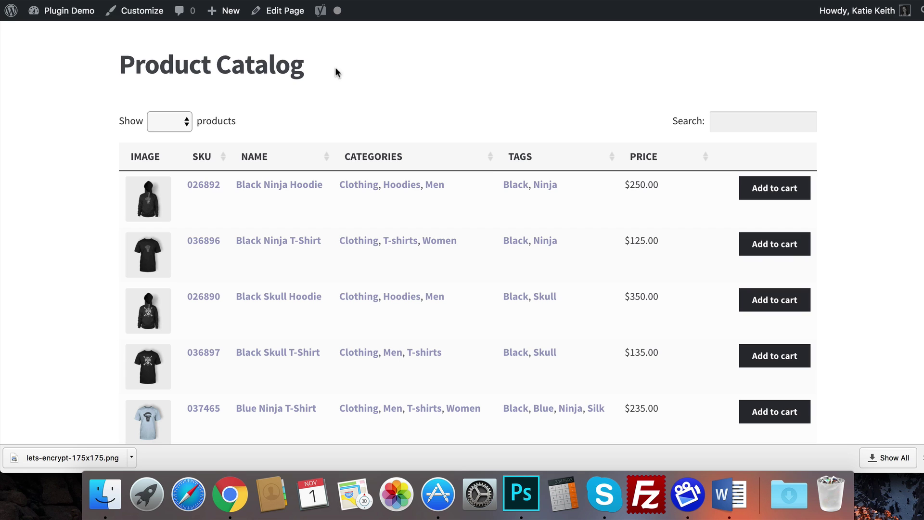
{"action": "key", "text": "super+bracketleft"}
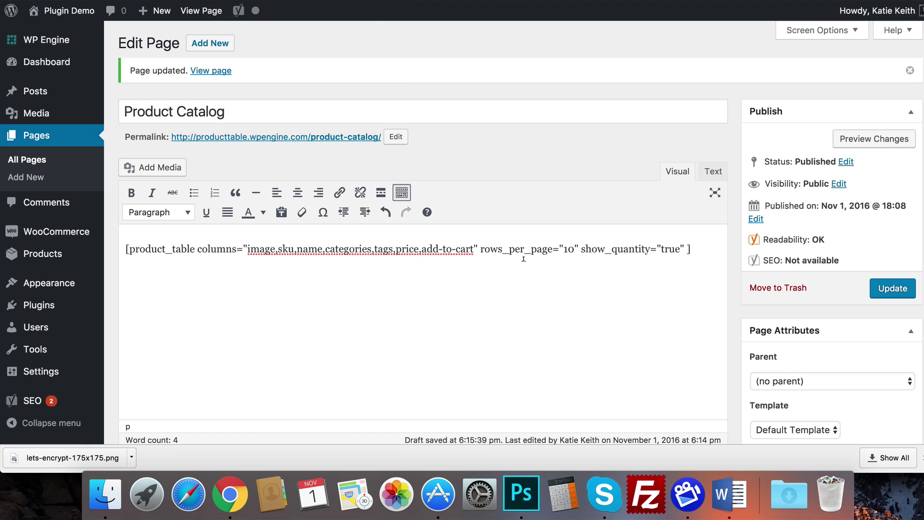
Add sort_by="price" to the shortcode and update the page.
{"action": "type", "text": "sort_by=\""}
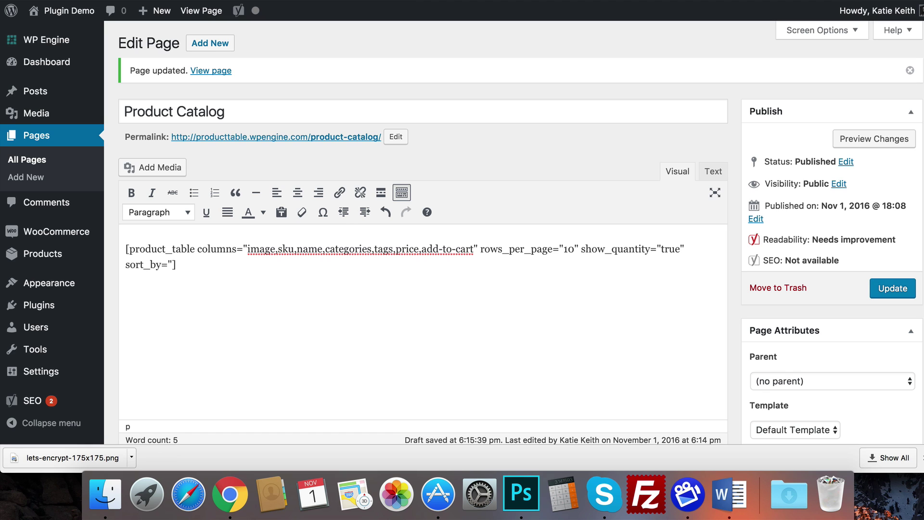
{"action": "type", "text": "price\""}
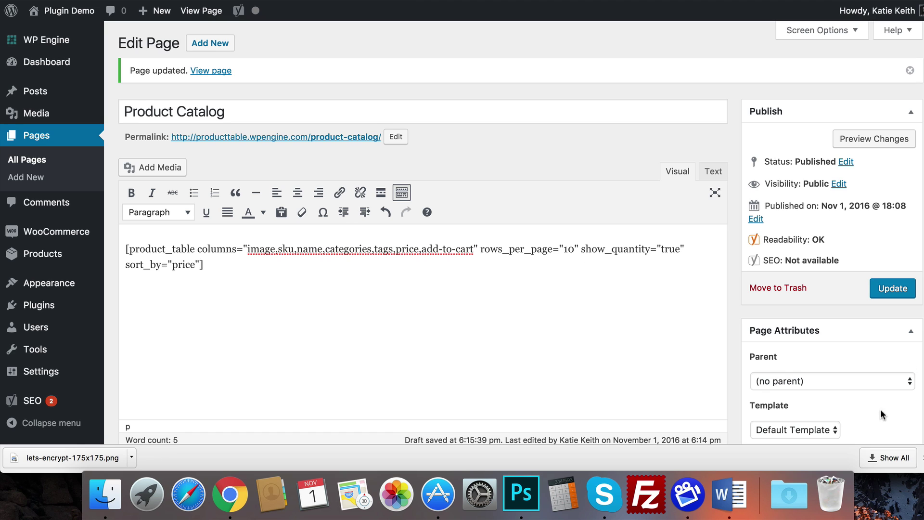
{"action": "left_click", "coordinate": [896, 291]}
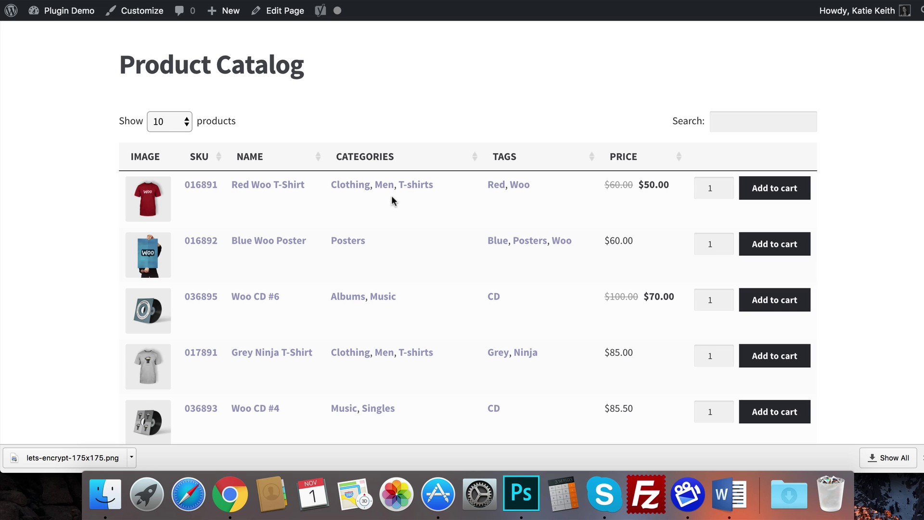
Check the products-per-page list, keeping 10 per page, and scroll the live table.
{"action": "left_click", "coordinate": [185, 124]}
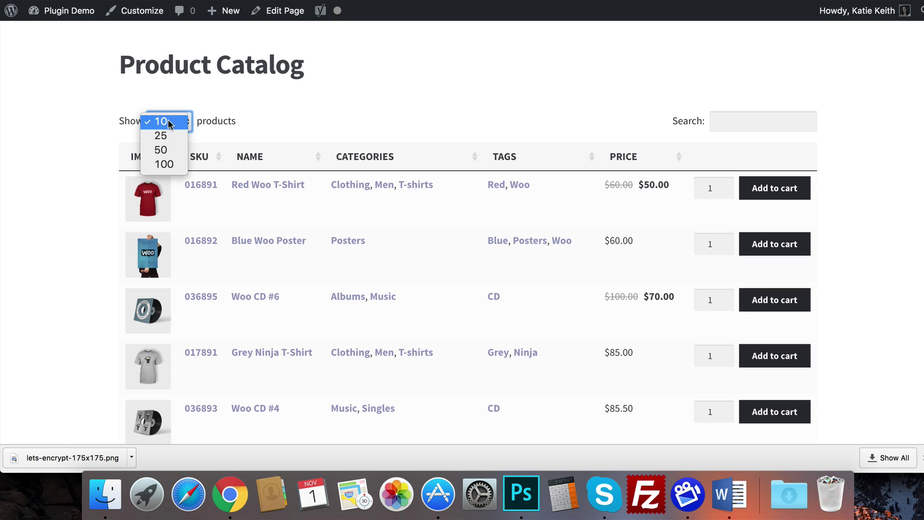
{"action": "left_click", "coordinate": [176, 122]}
{"action": "left_click", "coordinate": [179, 123]}
{"action": "left_click", "coordinate": [175, 122]}
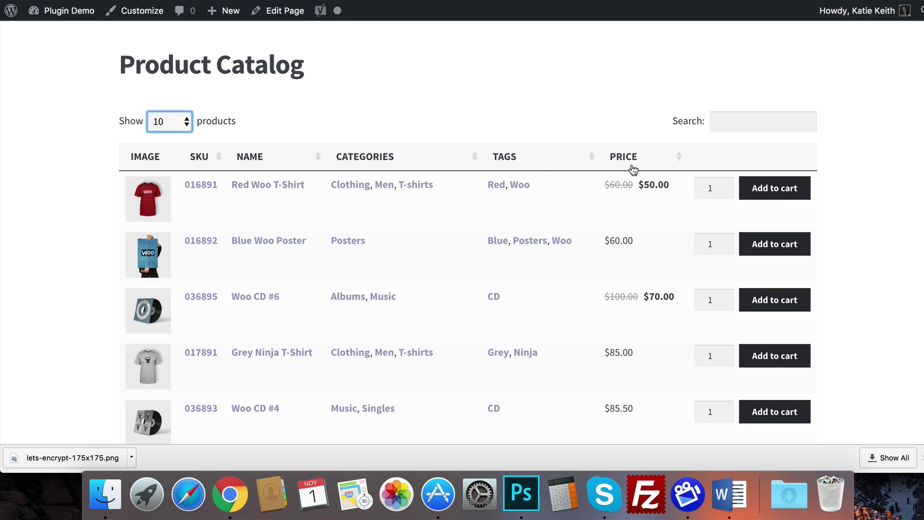
{"action": "scroll", "coordinate": [645, 181], "scroll_direction": "down", "scroll_amount": 2}
{"action": "scroll", "coordinate": [646, 189], "scroll_direction": "down", "scroll_amount": 3}
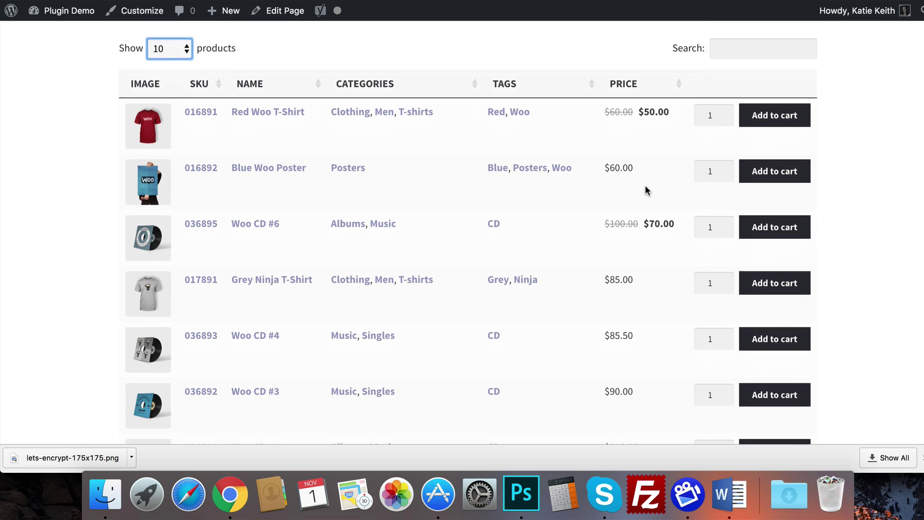
{"action": "scroll", "coordinate": [646, 189], "scroll_direction": "up", "scroll_amount": 5}
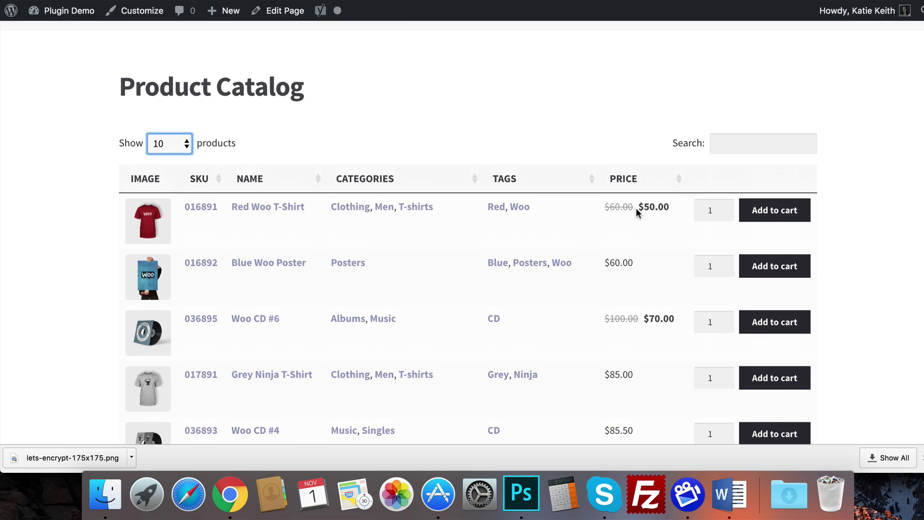
Sort the live table by SKU, Name, Categories, Tags, then price lowest and highest first.
{"action": "left_click", "coordinate": [164, 176]}
{"action": "left_click", "coordinate": [195, 182]}
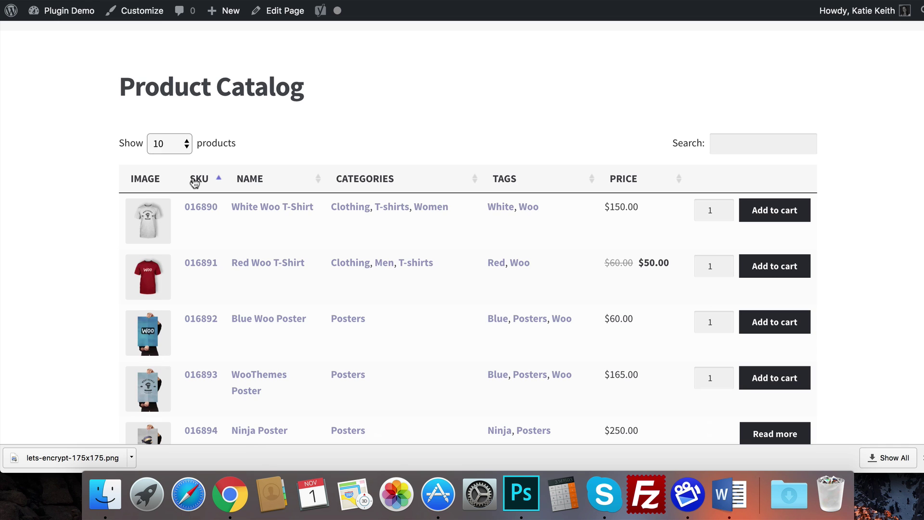
{"action": "left_click", "coordinate": [256, 182]}
{"action": "left_click", "coordinate": [360, 180]}
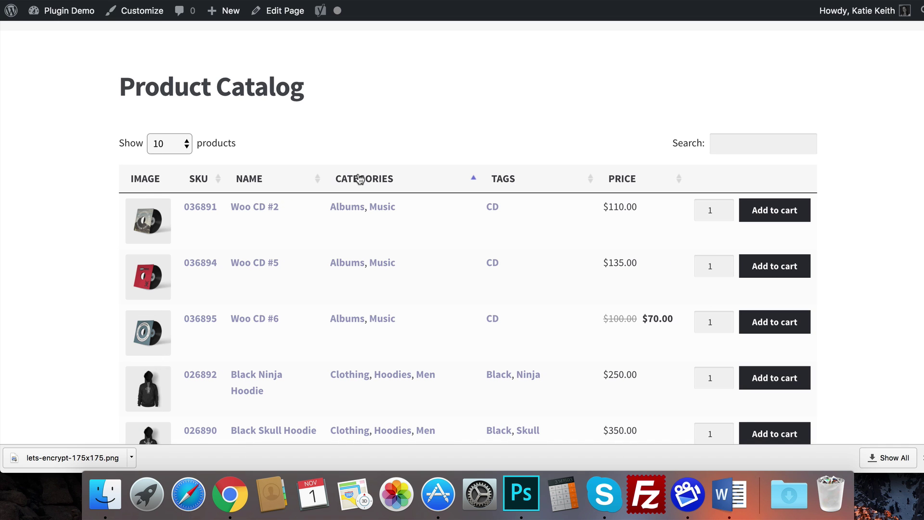
{"action": "left_click", "coordinate": [498, 185]}
{"action": "left_click", "coordinate": [634, 188]}
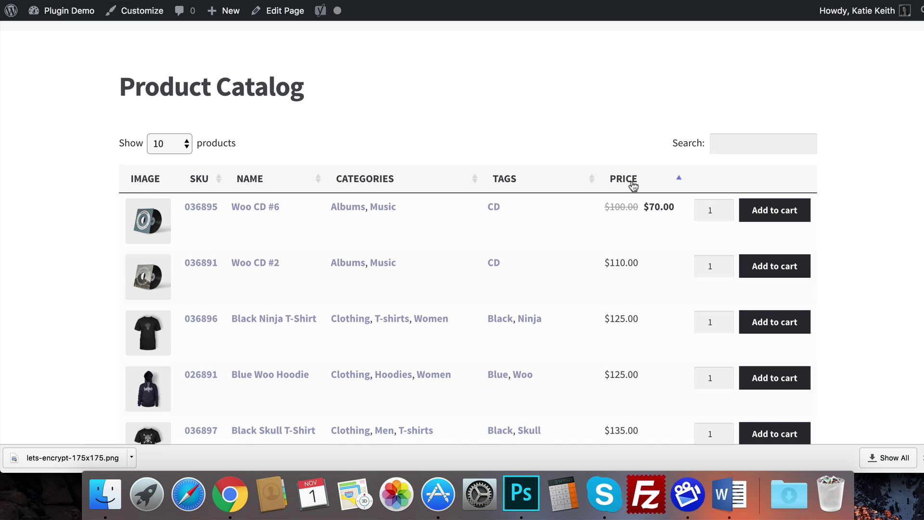
{"action": "left_click", "coordinate": [633, 187]}
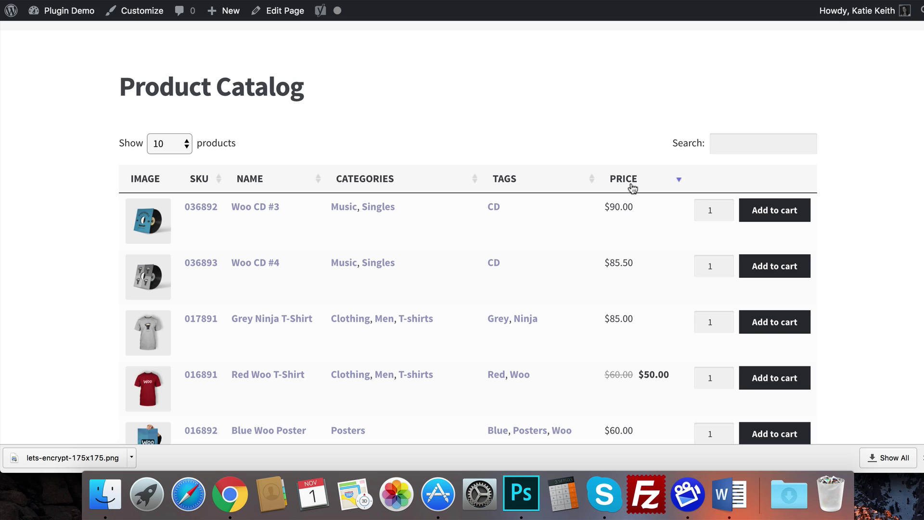
Set Woo CD #3's quantity to 3 and add it to the cart.
{"action": "left_click", "coordinate": [724, 207]}
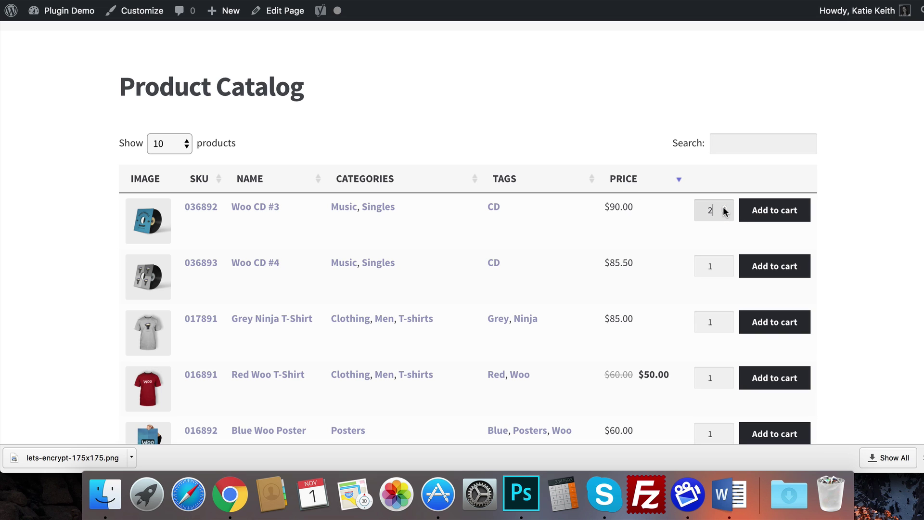
{"action": "left_click", "coordinate": [724, 207]}
{"action": "left_click", "coordinate": [772, 219]}
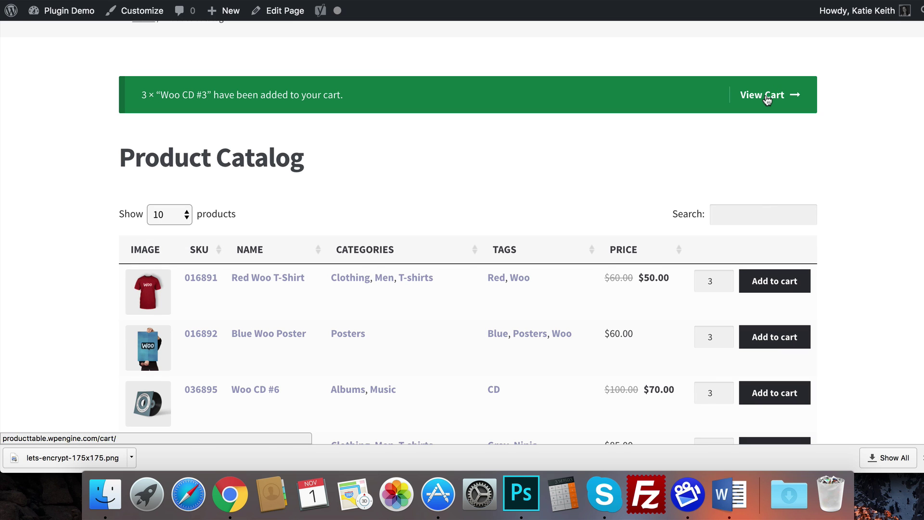
{"action": "scroll", "coordinate": [759, 159], "scroll_direction": "down", "scroll_amount": 1}
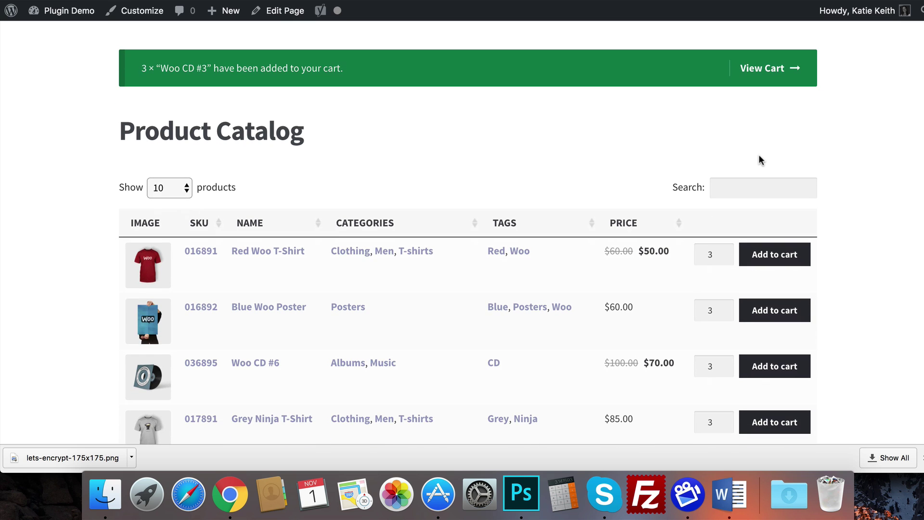
{"action": "scroll", "coordinate": [759, 159], "scroll_direction": "down", "scroll_amount": 3}
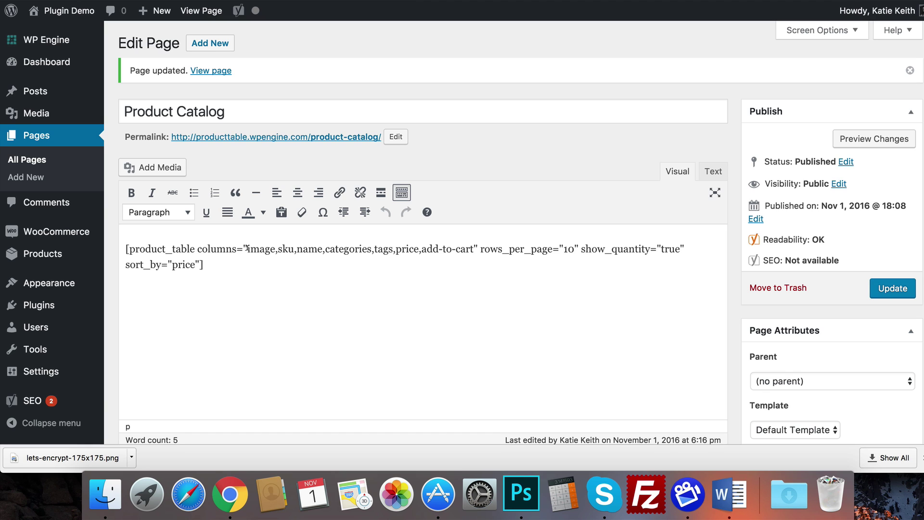
Remove the image column and insert short-description after name in the shortcode's columns.
{"action": "left_click", "coordinate": [247, 248]}
{"action": "left_click_drag", "start_coordinate": [247, 248], "coordinate": [279, 247]}
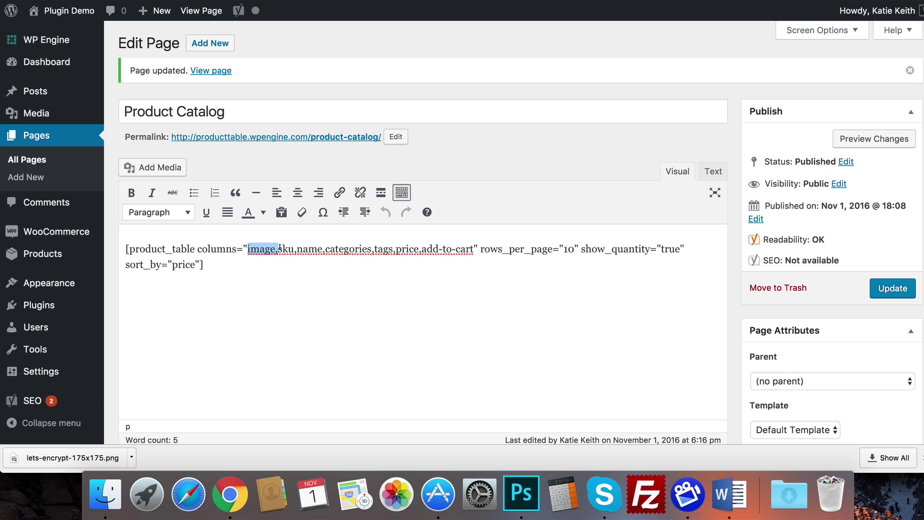
{"action": "key", "text": "BackSpace"}
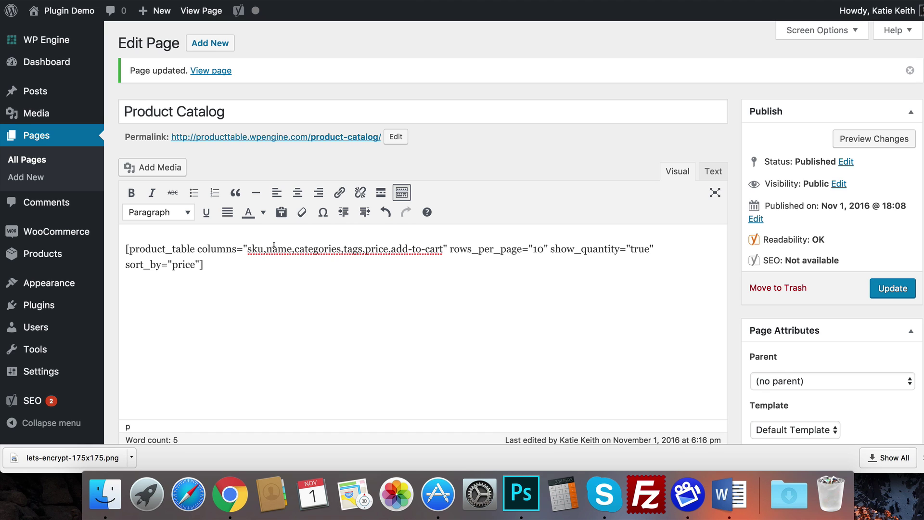
{"action": "left_click", "coordinate": [294, 248]}
{"action": "type", "text": "short-description,"}
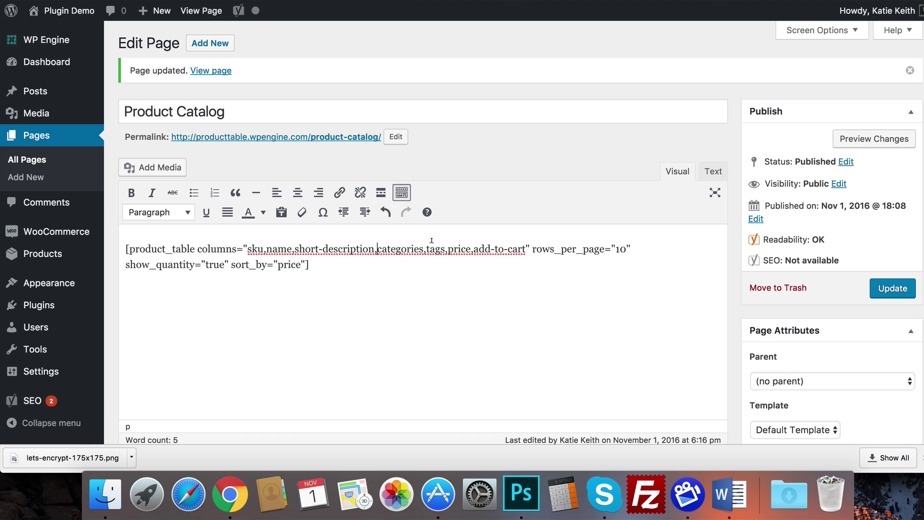
Change tags to reviews, delete add-to-cart, and remove show_quantity="true" from the shortcode.
{"action": "left_click_drag", "start_coordinate": [426, 248], "coordinate": [442, 248]}
{"action": "type", "text": "review"}
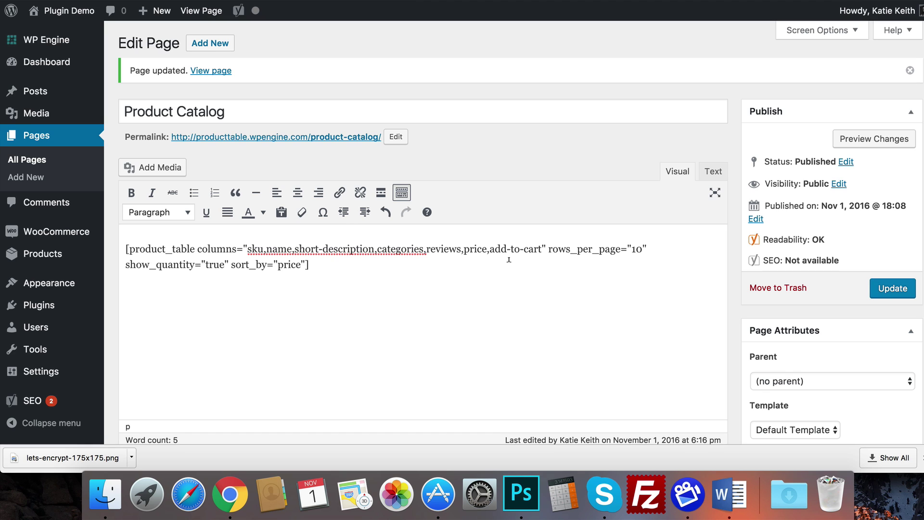
{"action": "left_click_drag", "start_coordinate": [487, 249], "coordinate": [541, 248]}
{"action": "key", "text": "BackSpace"}
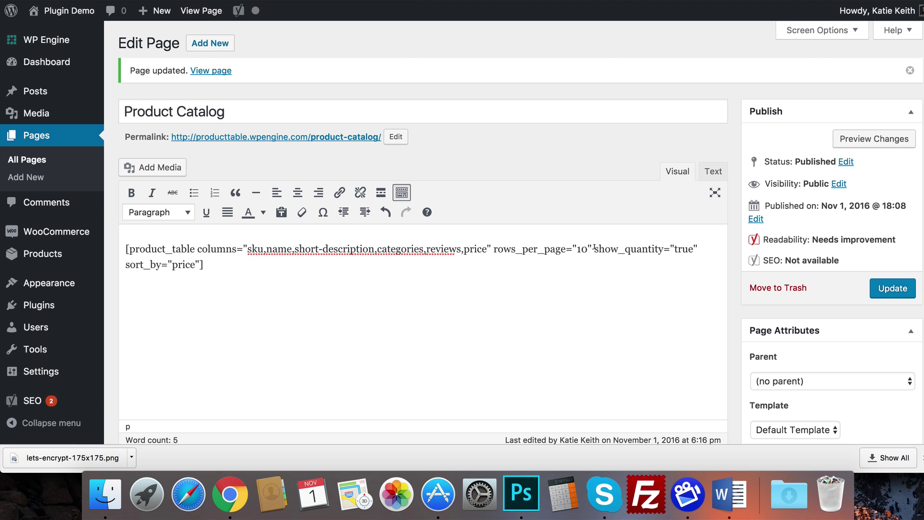
{"action": "left_click_drag", "start_coordinate": [595, 247], "coordinate": [702, 246]}
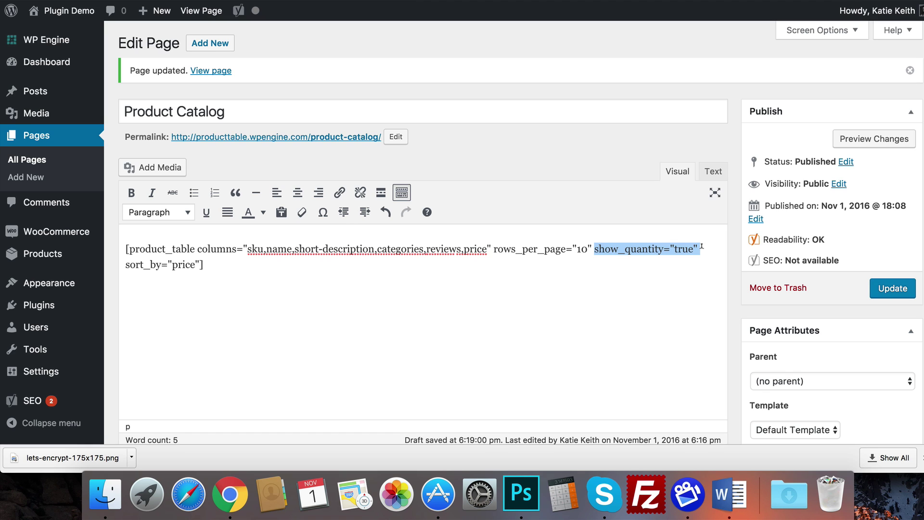
{"action": "key", "text": "BackSpace"}
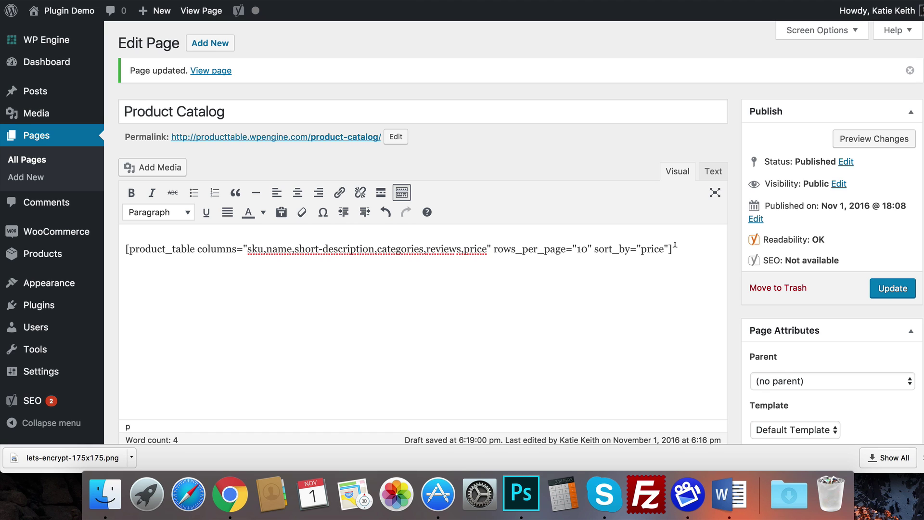
Change rows_per_page from 10 to 30 and delete sort_by="price" from the shortcode.
{"action": "left_click", "coordinate": [581, 249]}
{"action": "left_click_drag", "start_coordinate": [581, 249], "coordinate": [577, 249]}
{"action": "double_click", "coordinate": [579, 249]}
{"action": "type", "text": "30"}
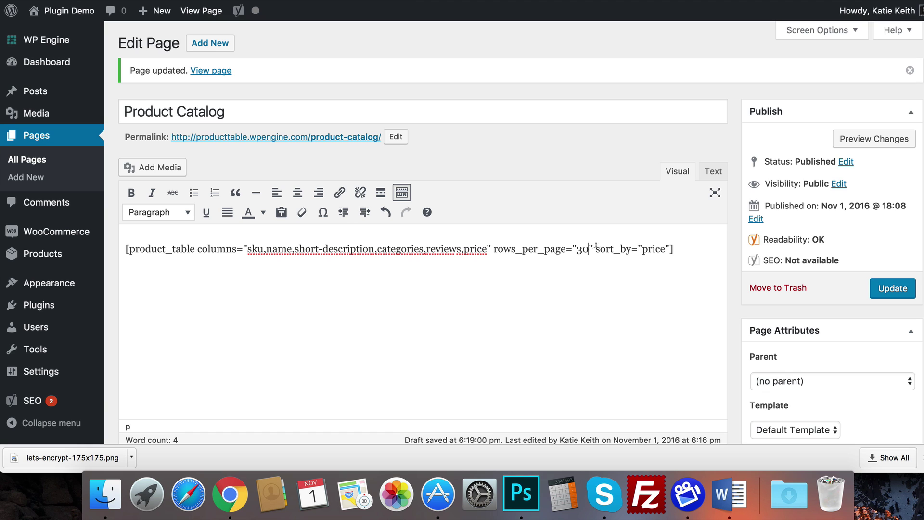
{"action": "left_click_drag", "start_coordinate": [595, 249], "coordinate": [671, 249]}
{"action": "key", "text": "BackSpace"}
Update the page and reload the live Product Catalog.
{"action": "left_click", "coordinate": [892, 289]}
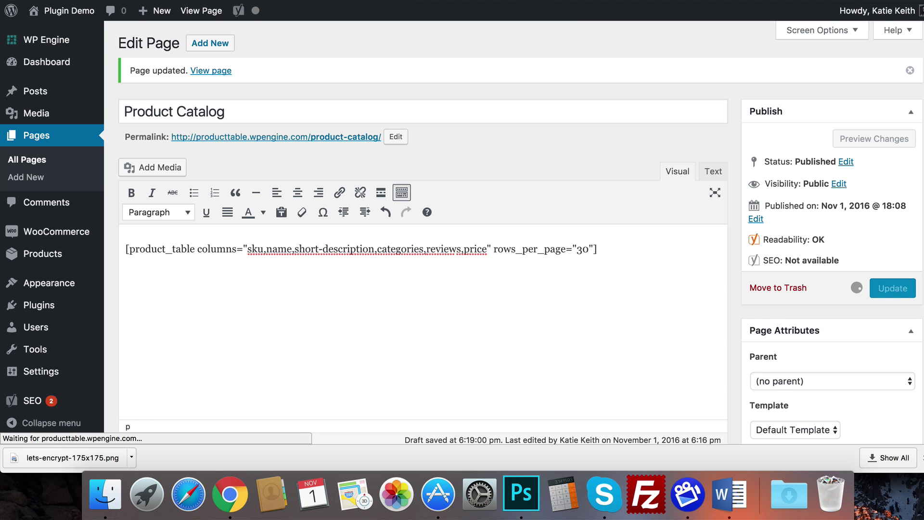
{"action": "key", "text": "ctrl+Tab"}
{"action": "key", "text": "super+r"}
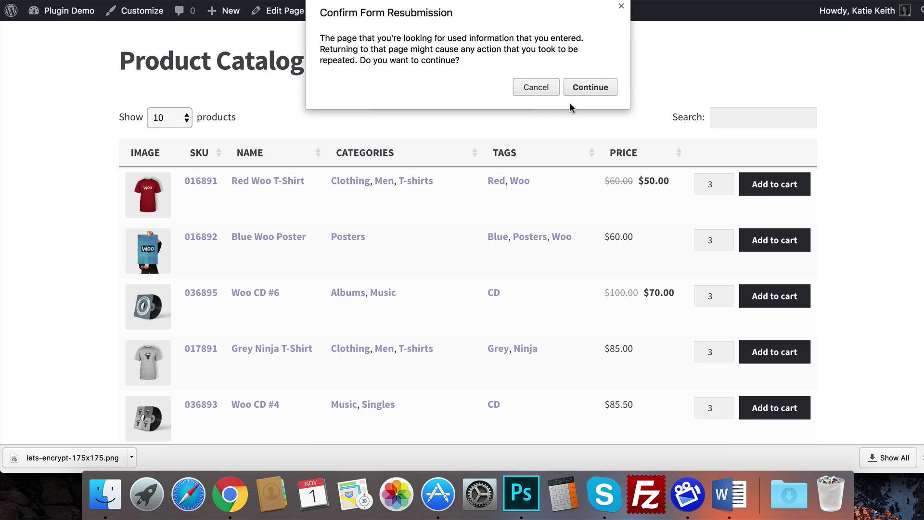
Confirm the resubmission and review the 23-product table with SKU, summary, categories, reviews and price.
{"action": "left_click", "coordinate": [589, 87]}
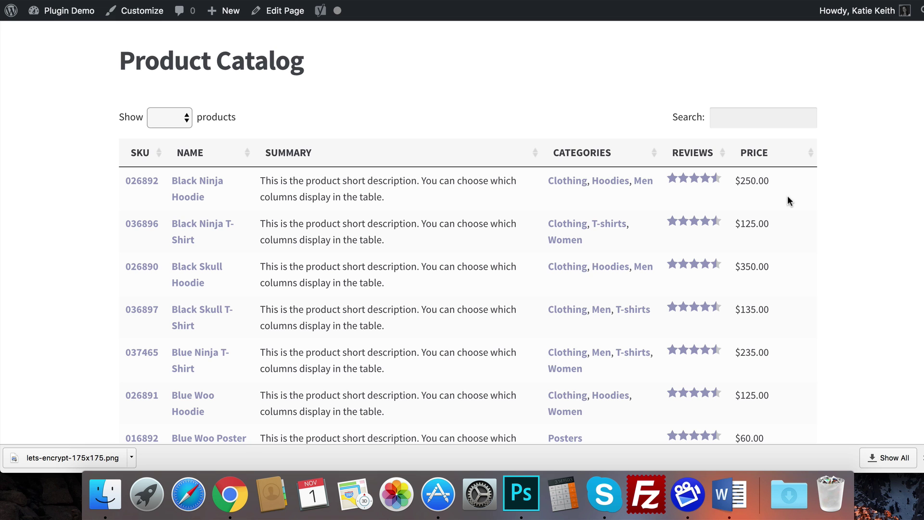
{"action": "scroll", "coordinate": [788, 200], "scroll_direction": "down", "scroll_amount": 5}
{"action": "scroll", "coordinate": [788, 200], "scroll_direction": "down", "scroll_amount": 10}
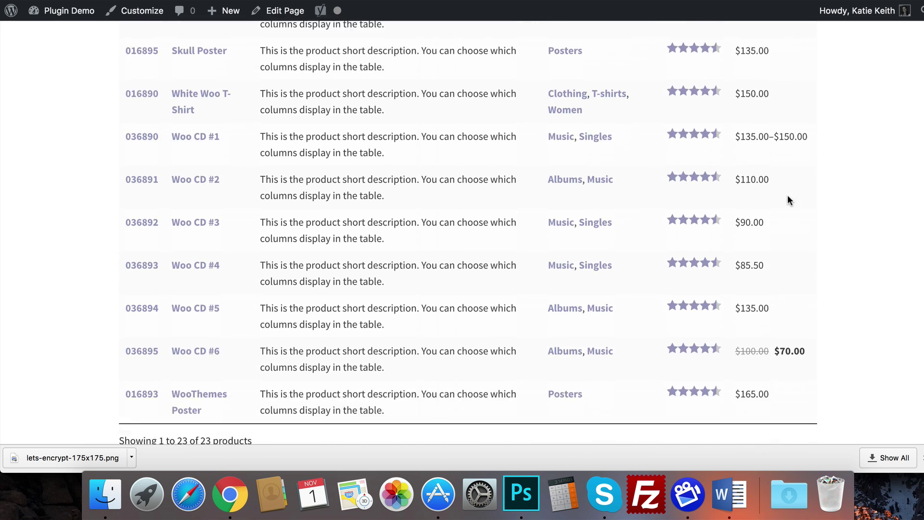
{"action": "scroll", "coordinate": [788, 200], "scroll_direction": "down", "scroll_amount": 2}
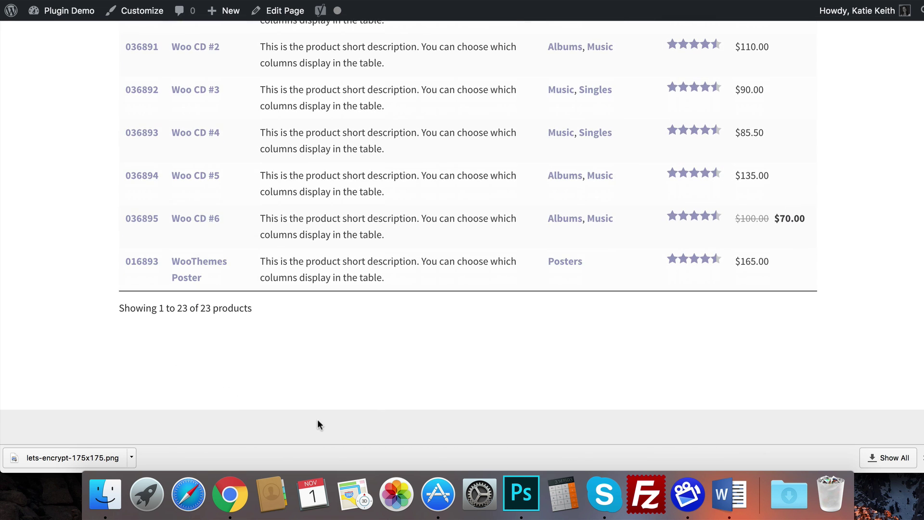
{"action": "left_click_drag", "start_coordinate": [200, 306], "coordinate": [254, 304]}
{"action": "left_click", "coordinate": [248, 307]}
{"action": "scroll", "coordinate": [620, 388], "scroll_direction": "up", "scroll_amount": 10}
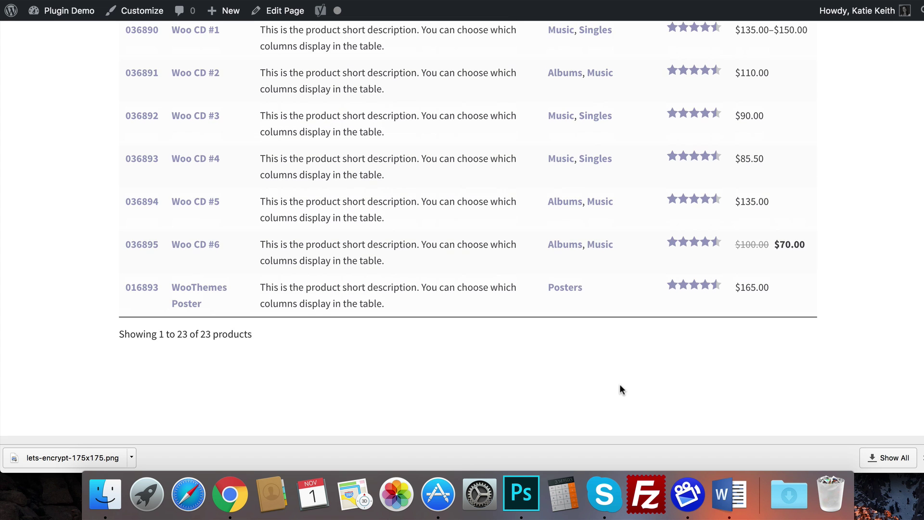
{"action": "scroll", "coordinate": [621, 389], "scroll_direction": "up", "scroll_amount": 8}
{"action": "scroll", "coordinate": [620, 389], "scroll_direction": "down", "scroll_amount": 6}
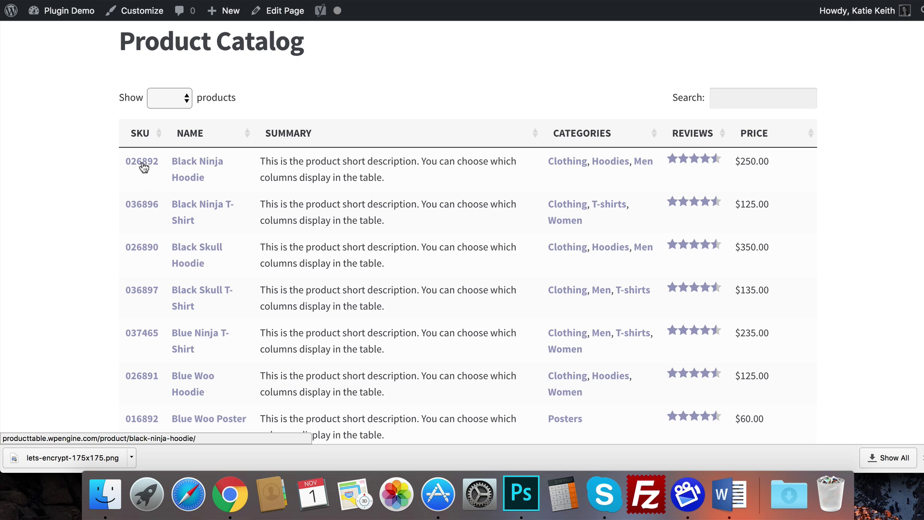
Test the Black Ninja Hoodie product link, then return to the page editor.
{"action": "left_click", "coordinate": [191, 166]}
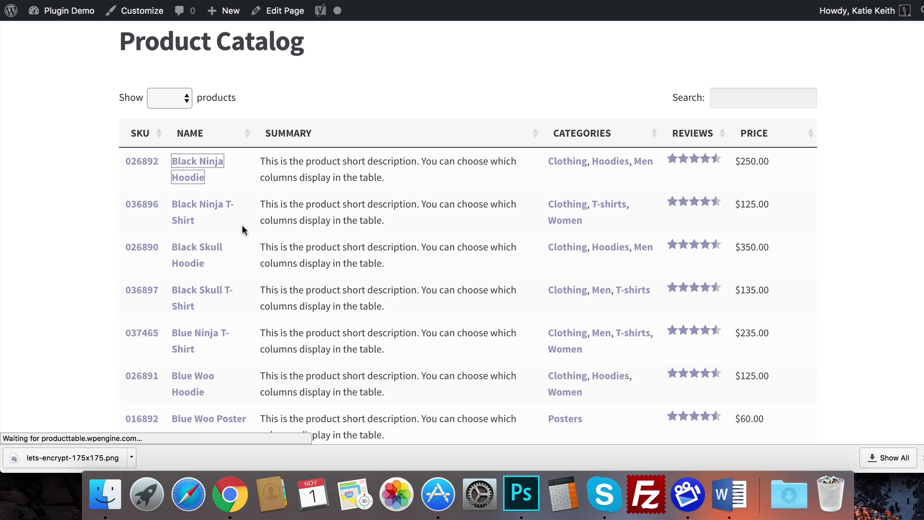
{"action": "scroll", "coordinate": [387, 318], "scroll_direction": "down", "scroll_amount": 3}
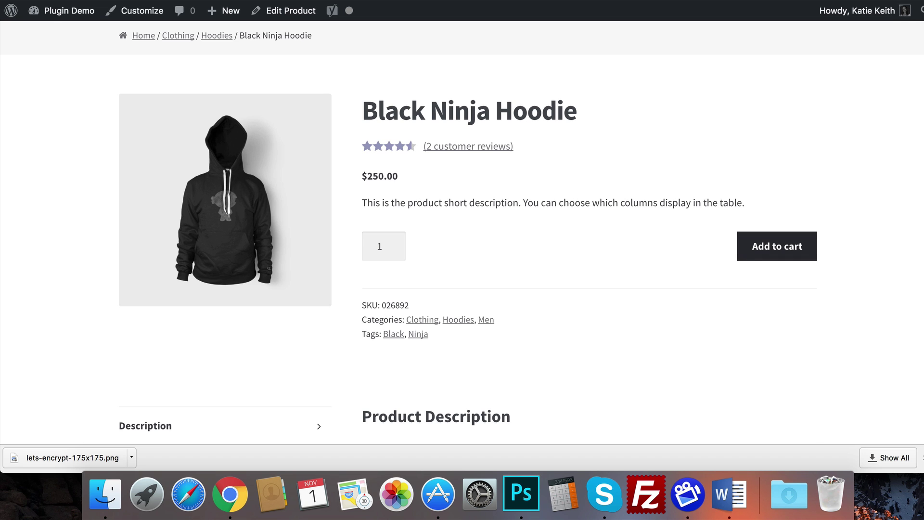
{"action": "key", "text": "super+bracketleft"}
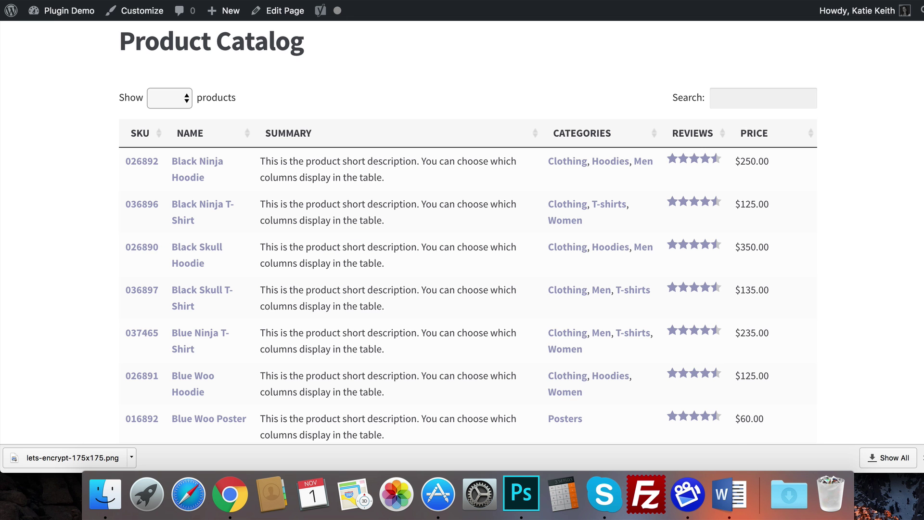
{"action": "key", "text": "super+bracketleft"}
Append links="none" to the shortcode and update the page.
{"action": "left_click", "coordinate": [606, 279]}
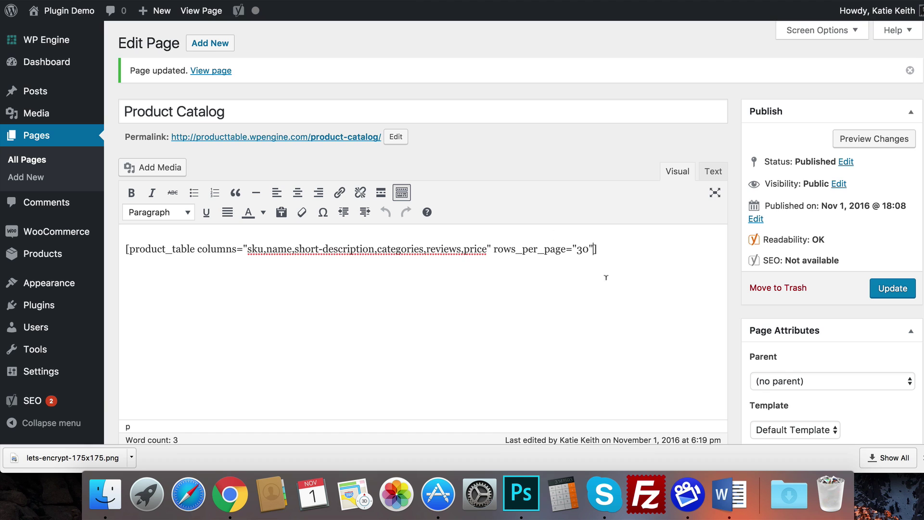
{"action": "type", "text": "links"}
{"action": "type", "text": "=\"none"}
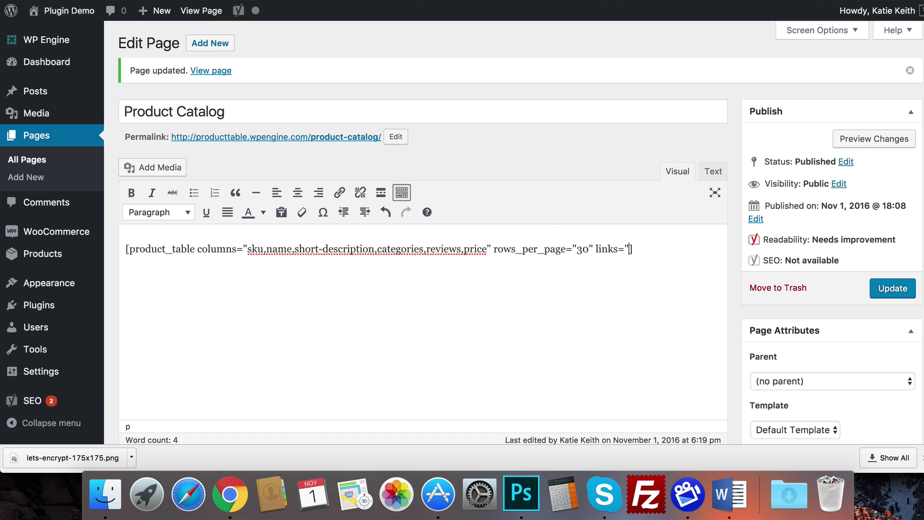
{"action": "type", "text": "\""}
{"action": "left_click", "coordinate": [886, 291]}
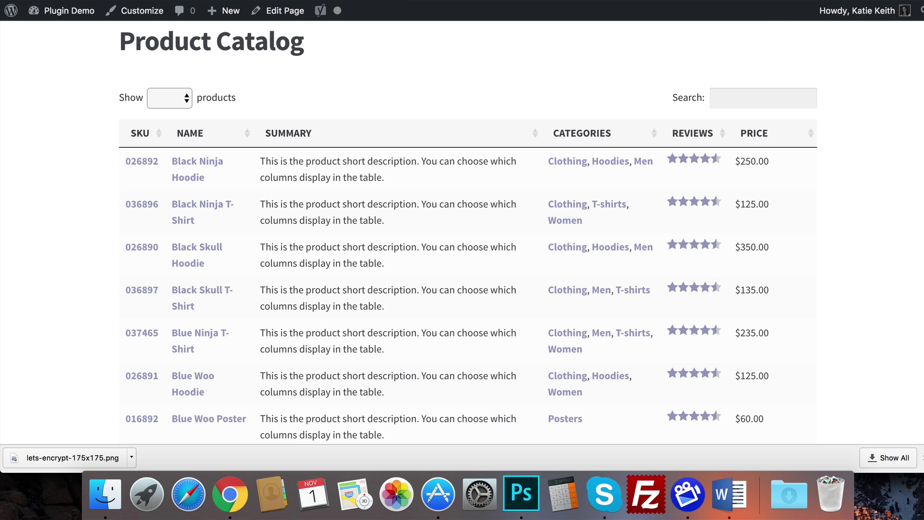
Reload the live catalog, verify product names are plain text, and sort by name and summary.
{"action": "key", "text": "super+r"}
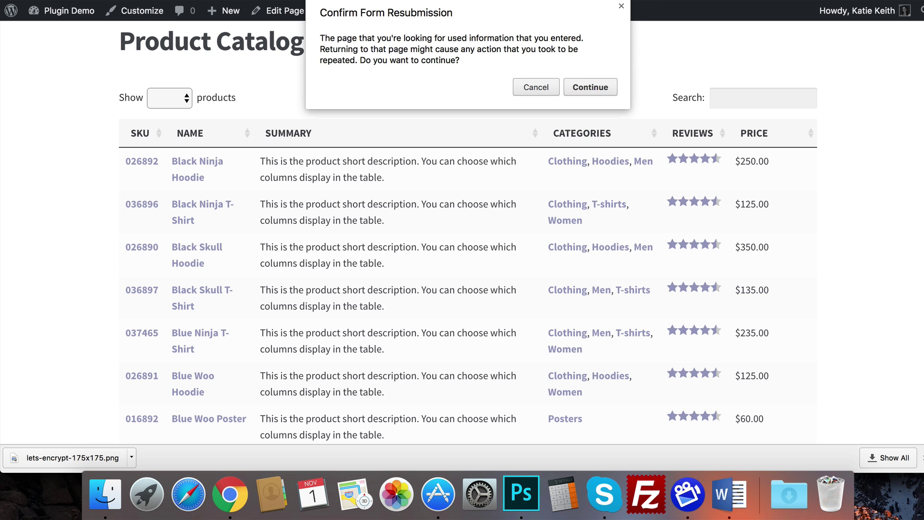
{"action": "left_click", "coordinate": [586, 89]}
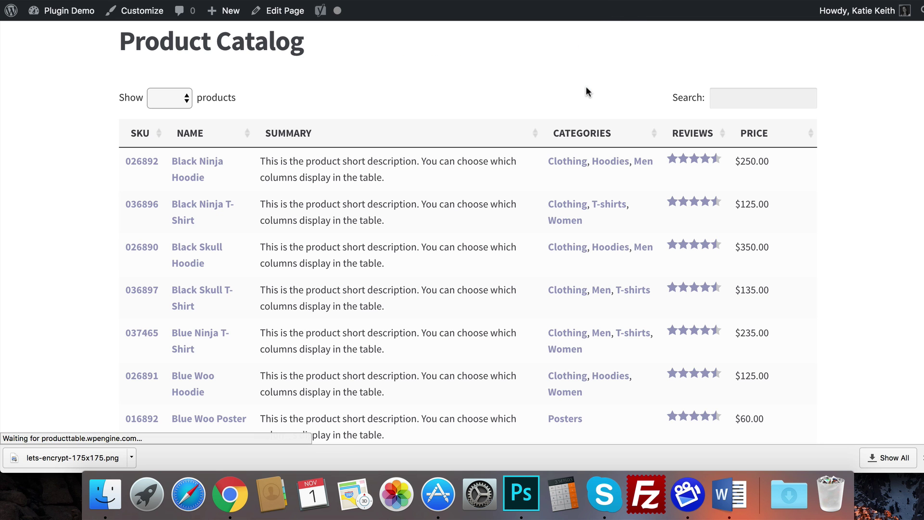
{"action": "scroll", "coordinate": [576, 216], "scroll_direction": "down", "scroll_amount": 2}
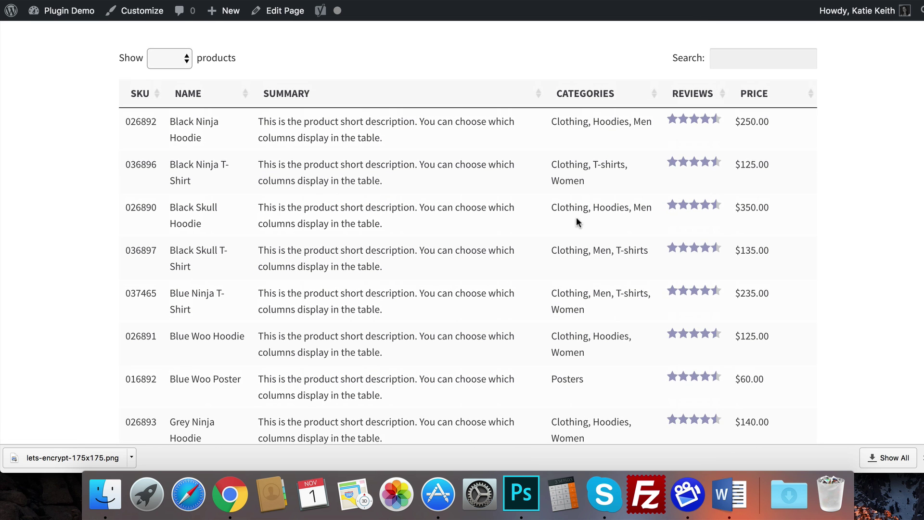
{"action": "triple_click", "coordinate": [174, 120]}
{"action": "left_click", "coordinate": [263, 140]}
{"action": "left_click", "coordinate": [187, 100]}
{"action": "left_click", "coordinate": [291, 102]}
Search the product table for 't-shirt'.
{"action": "left_click", "coordinate": [736, 57]}
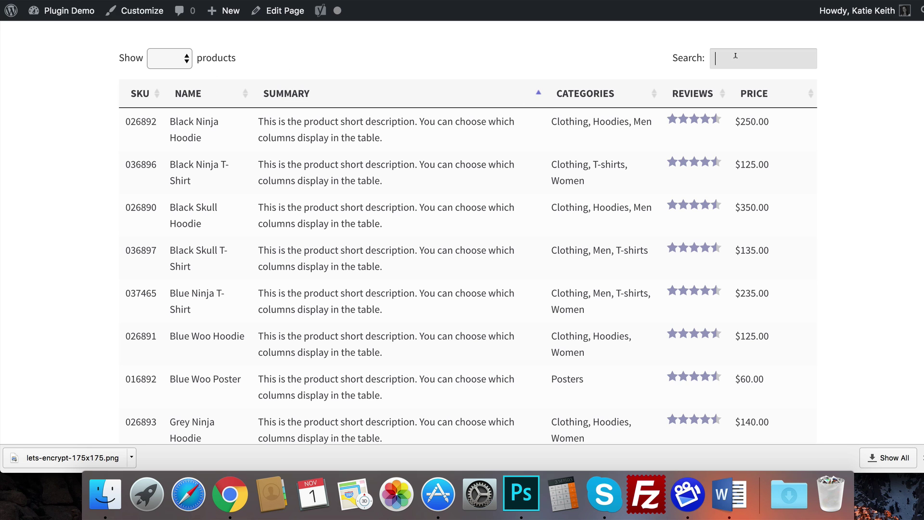
{"action": "type", "text": "t-shirt"}
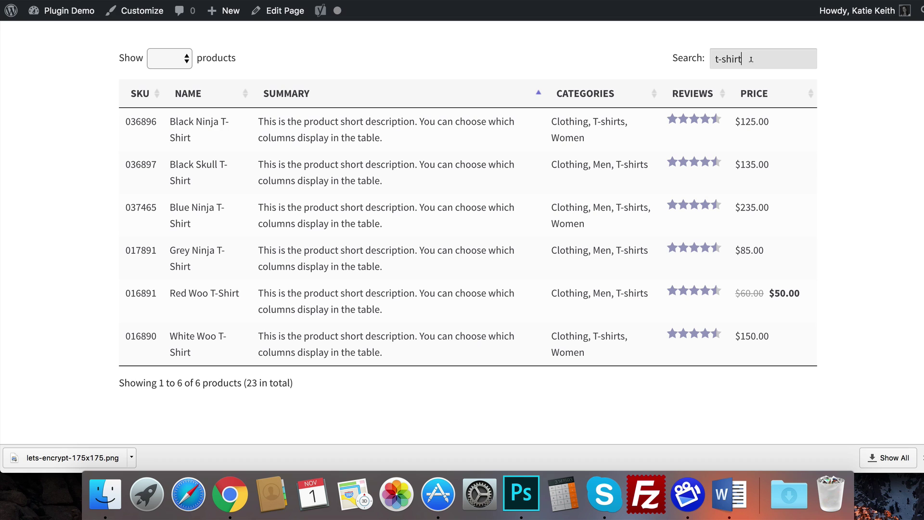
{"action": "left_click_drag", "start_coordinate": [751, 59], "coordinate": [703, 62]}
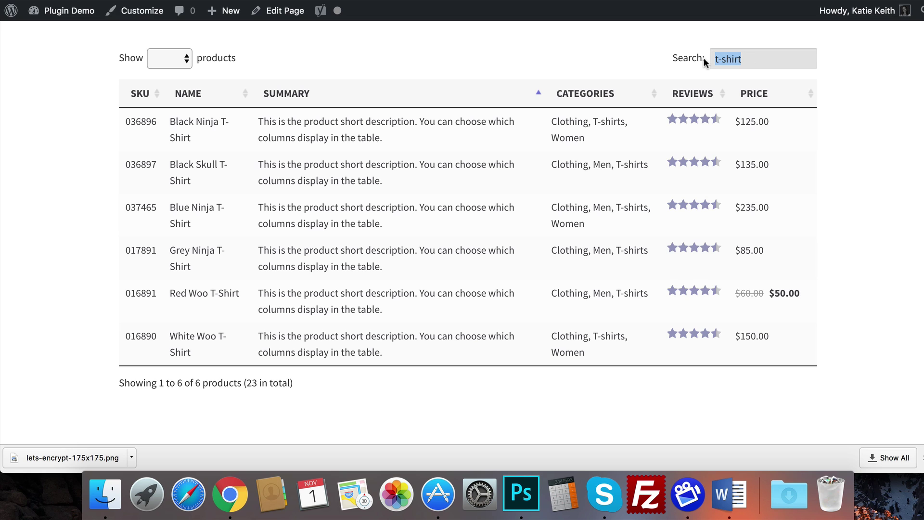